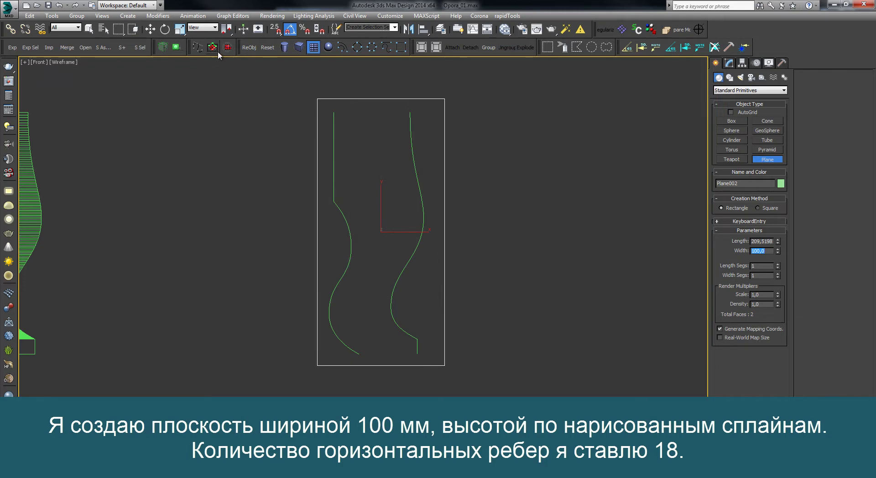
Convert the plane to Editable Poly and align its upper and lower vertices with the ends of the splines.
left_click(215, 49)
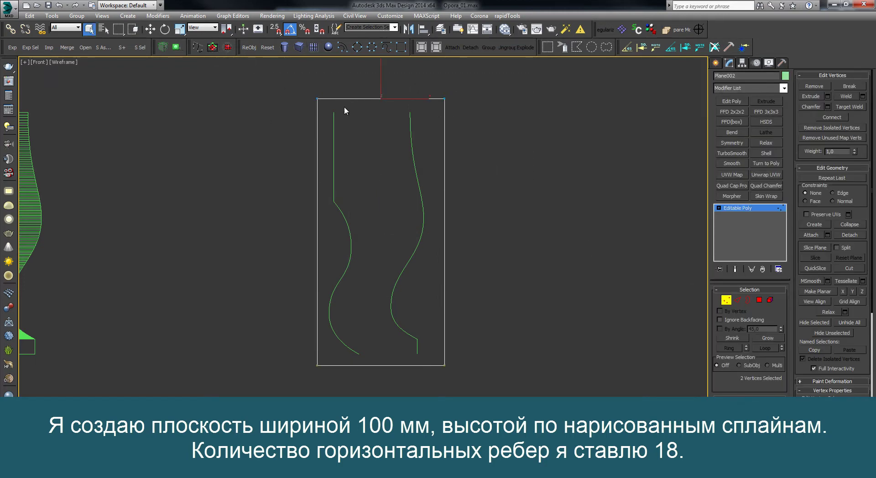
left_click(150, 30)
middle_click_drag(373, 83, 388, 112)
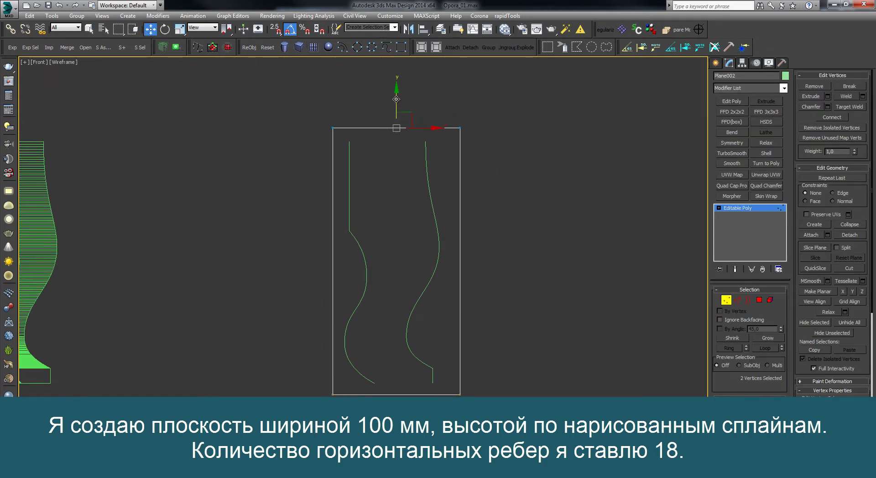
left_click_drag(396, 99, 352, 144)
key("s")
left_click_drag(297, 384, 489, 412)
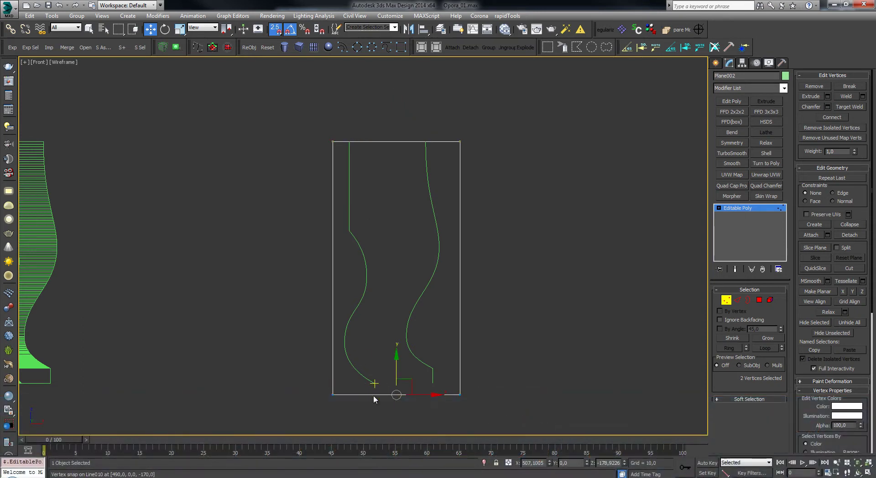
left_click_drag(396, 372, 396, 361)
middle_click_drag(565, 332, 561, 286)
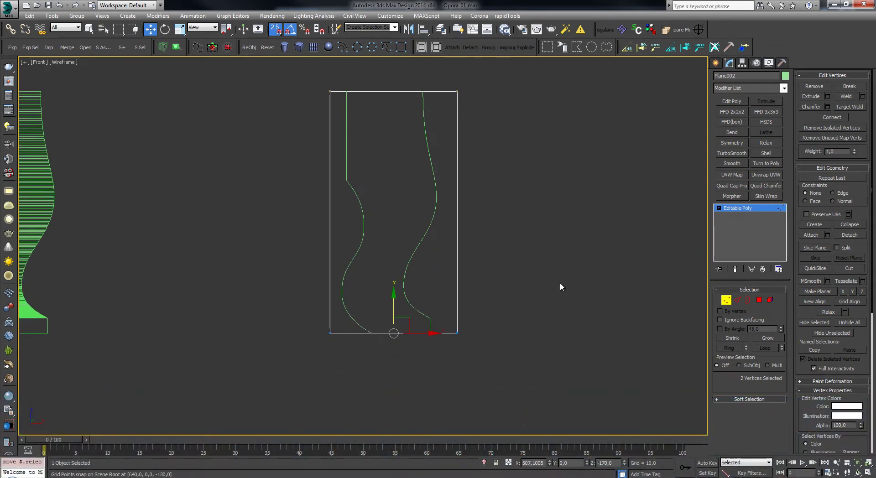
left_click(727, 301)
Connect the plane's two vertical edges with 18 segments to create evenly spaced horizontal edges.
middle_click_drag(512, 307, 516, 294)
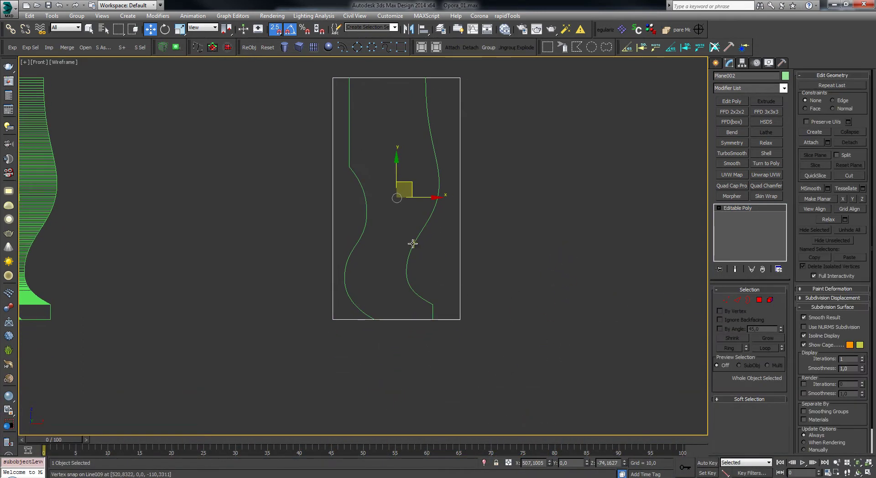
left_click(738, 300)
left_click_drag(505, 277, 176, 248)
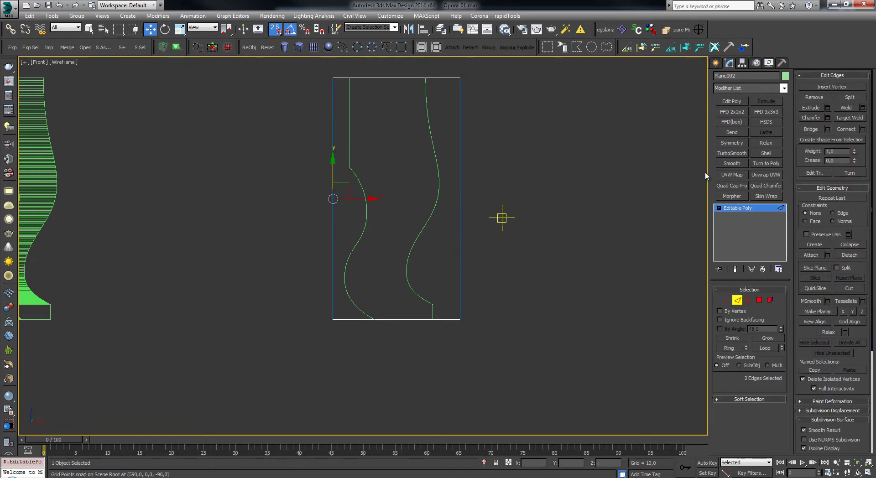
left_click(862, 130)
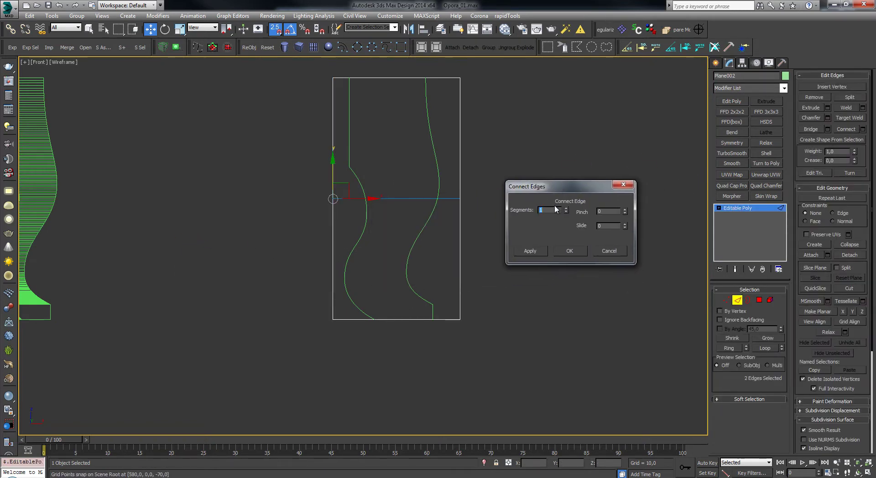
left_click_drag(566, 210, 567, 200)
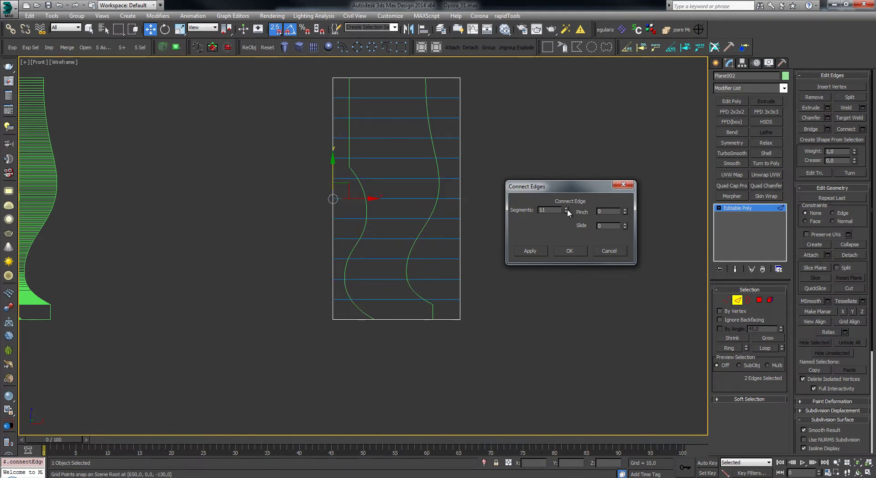
left_click_drag(567, 208, 566, 209)
left_click(567, 208)
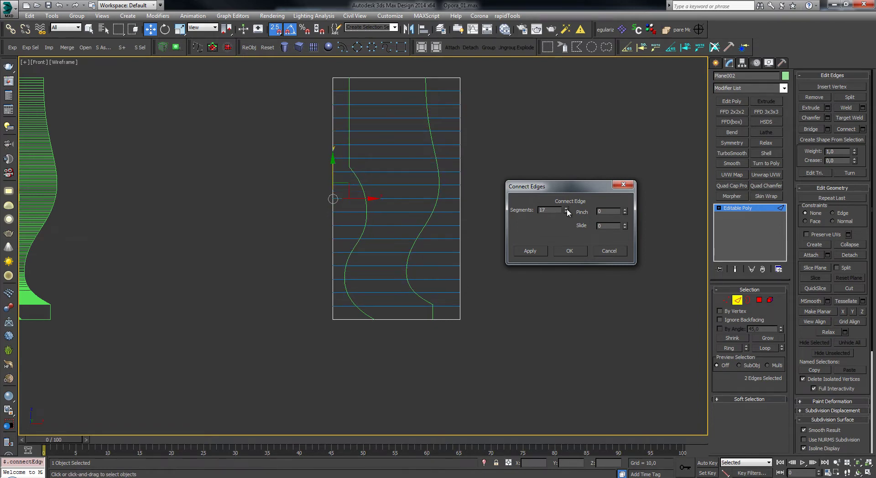
left_click(566, 209)
scroll(337, 163, "up", 12)
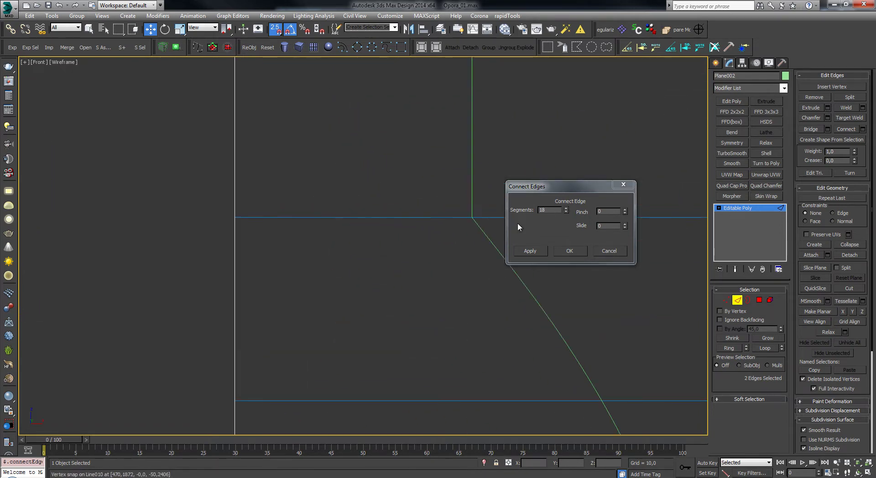
scroll(466, 219, "down", 10)
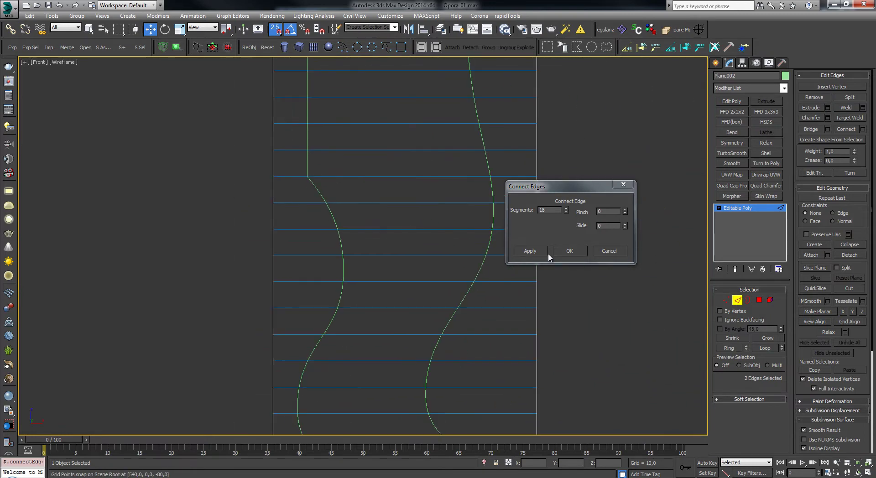
middle_click_drag(504, 276, 458, 217)
left_click(570, 250)
Snap the plane's lowest inner horizontal edge to the height of the right spline's lower corner.
scroll(445, 201, "down", 2)
left_click(725, 300)
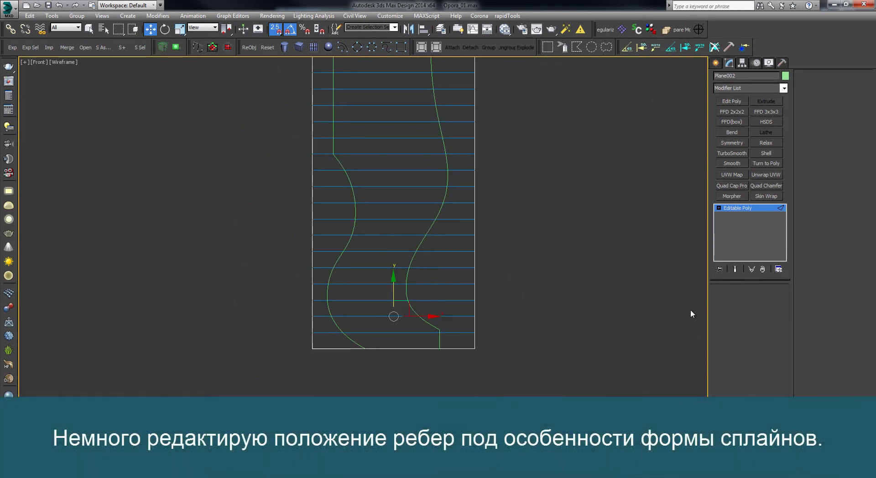
scroll(420, 343, "up", 4)
left_click(737, 299)
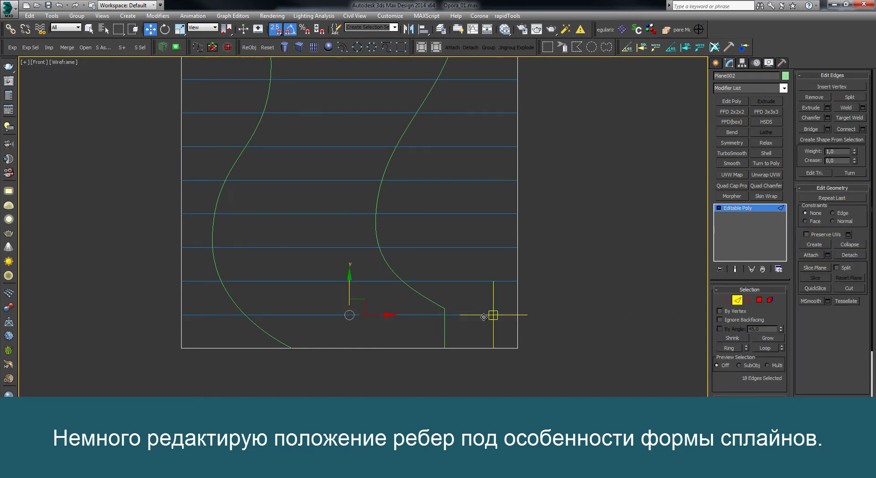
left_click(472, 315)
left_click_drag(349, 290, 350, 282)
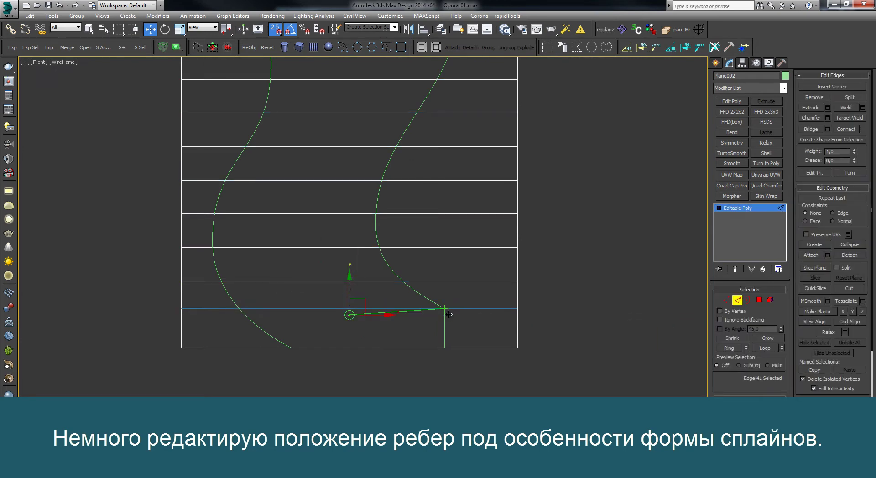
left_click(737, 299)
Make one independent backup copy of the segmented plane beside it and reselect the original.
scroll(478, 324, "down", 5)
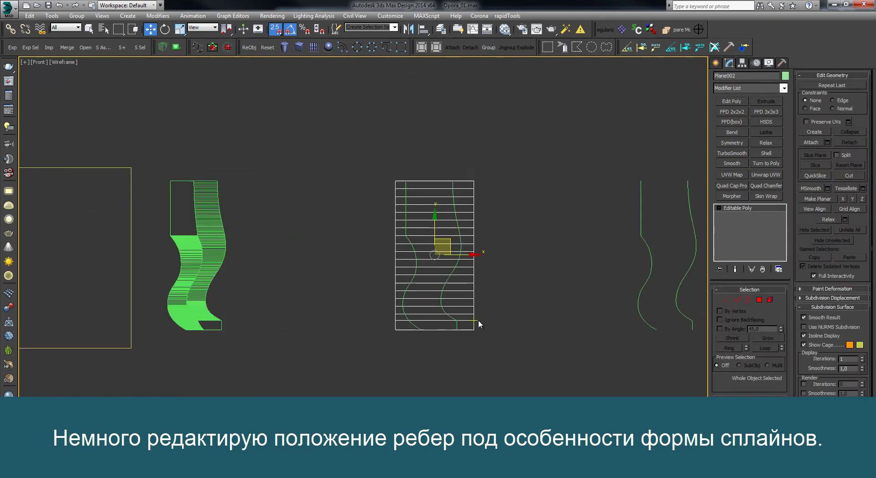
scroll(457, 264, "up", 2)
key("s")
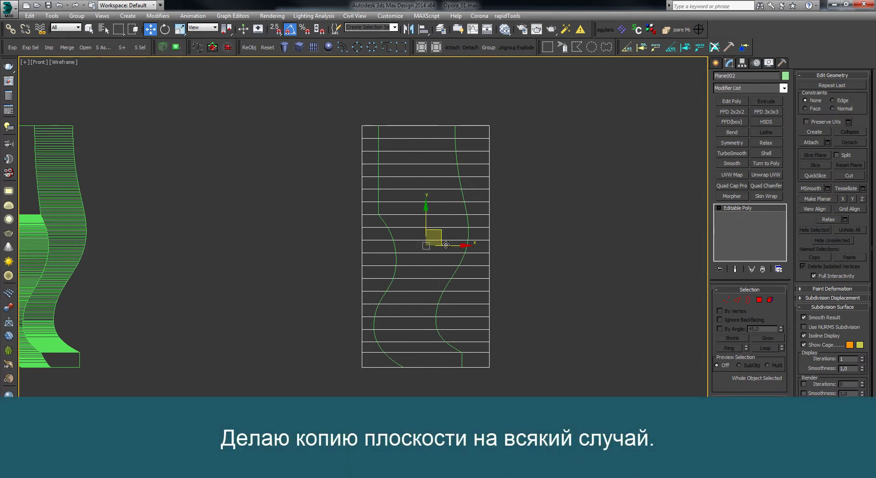
left_click_drag(455, 246, 638, 259, "shift")
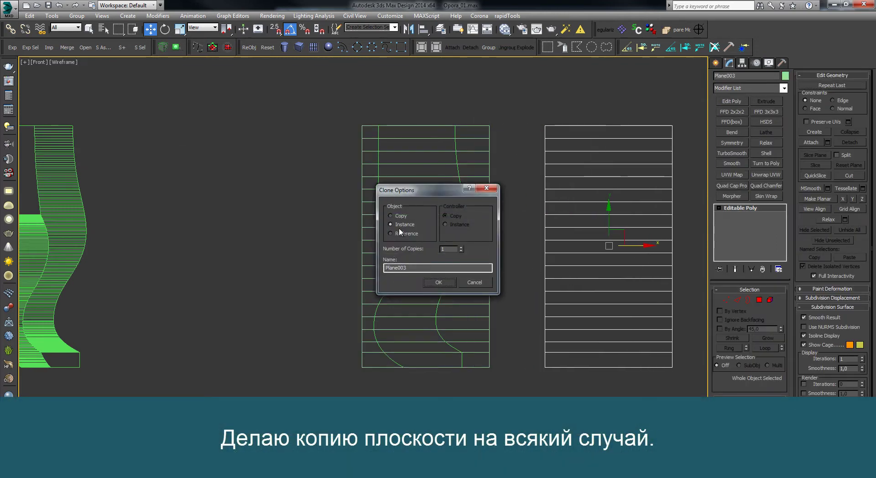
left_click(437, 283)
left_click(459, 269)
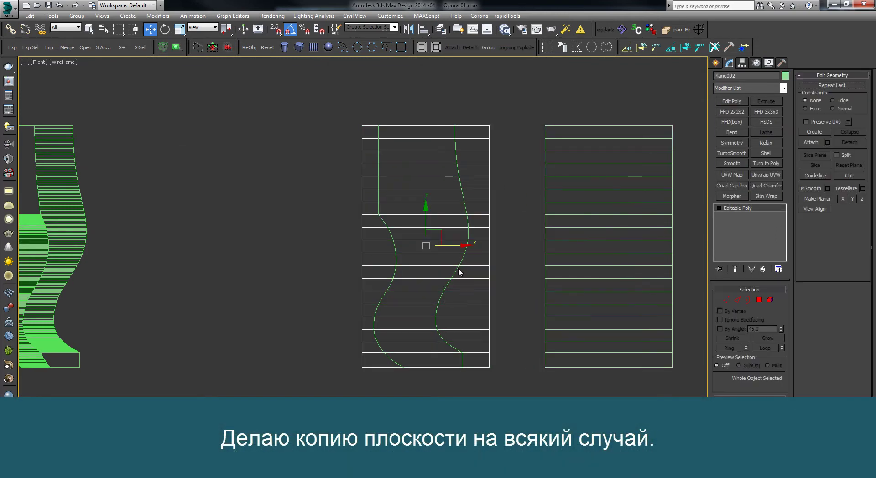
Rotate the original plane -90 degrees about its vertical axis so it stands edge-on in the Front view.
left_click(176, 31)
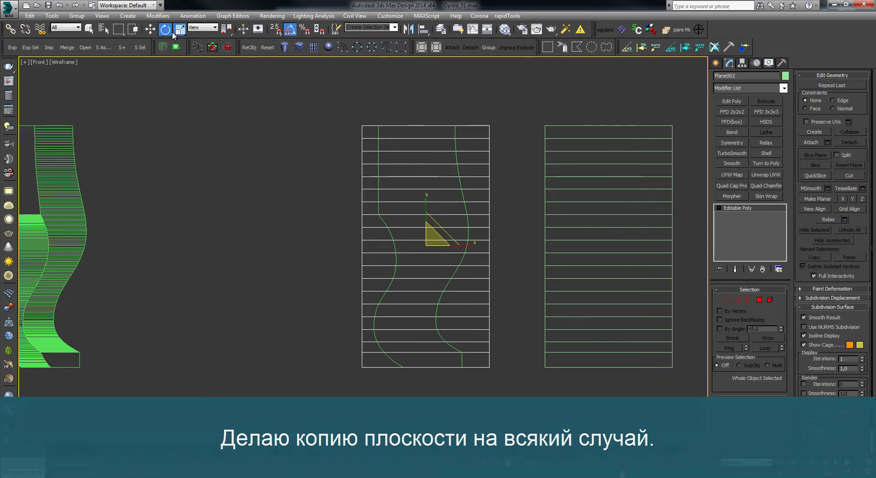
left_click(168, 30)
left_click_drag(448, 245, 411, 247)
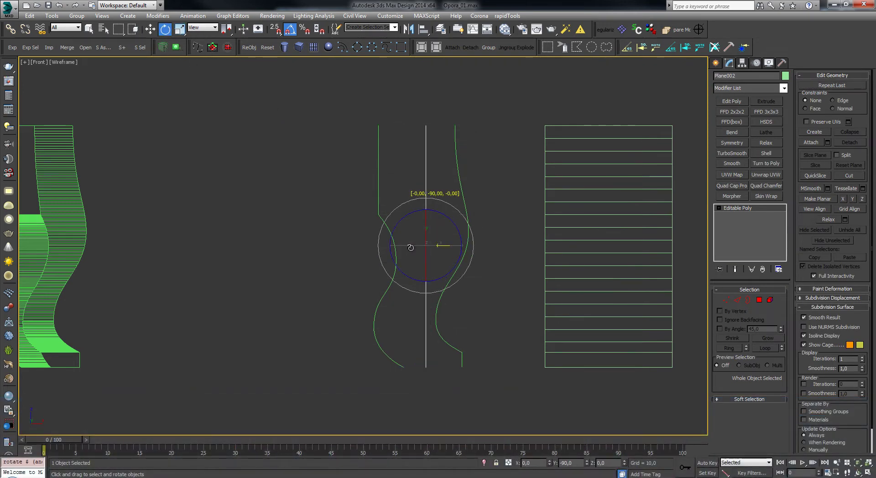
Move the rotated plane so that its bottom vertex snaps to the lower end of the right spline.
left_click(150, 29)
middle_click_drag(455, 251, 404, 222)
scroll(404, 222, "up", 2)
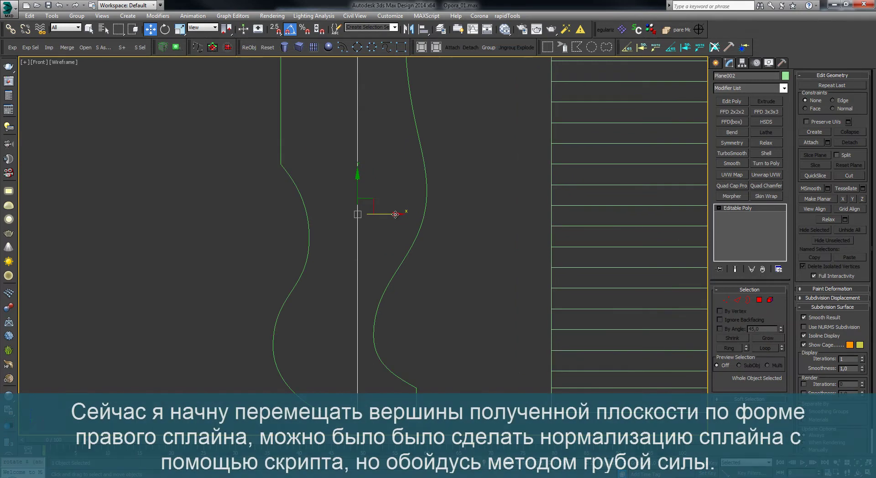
left_click_drag(390, 214, 474, 254)
scroll(457, 341, "up", 4)
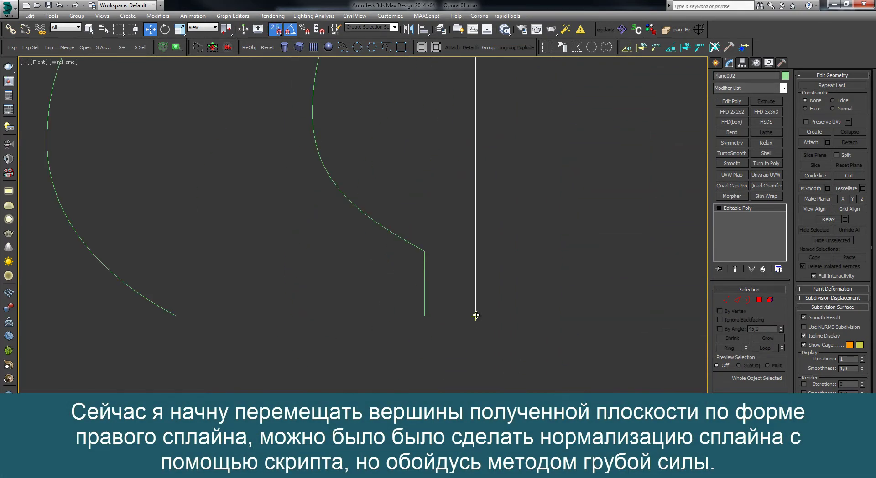
left_click_drag(476, 316, 424, 315)
Shift the plane's lower vertex rows horizontally onto the right spline, working upward from its lower corner to its widest bulge.
middle_click_drag(457, 261, 470, 312)
left_click(726, 300)
middle_click_drag(508, 259, 508, 273)
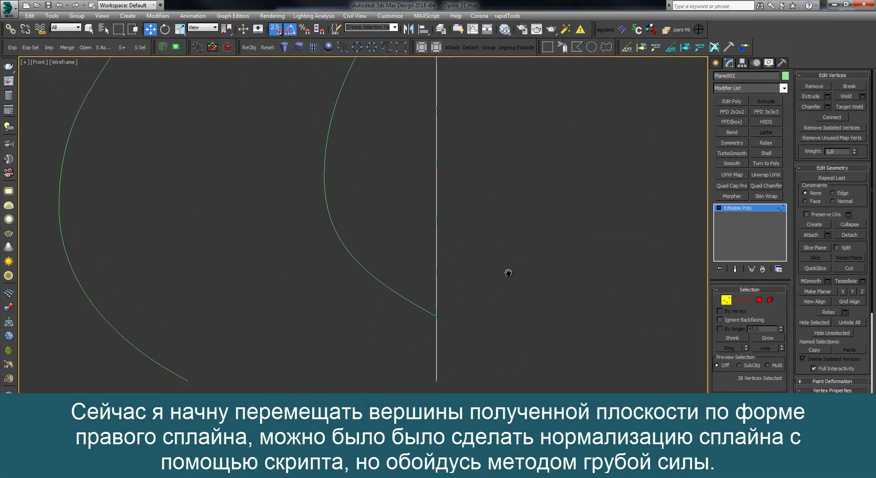
scroll(485, 315, "down", 2)
left_click_drag(410, 379, 409, 381)
scroll(462, 274, "up", 4)
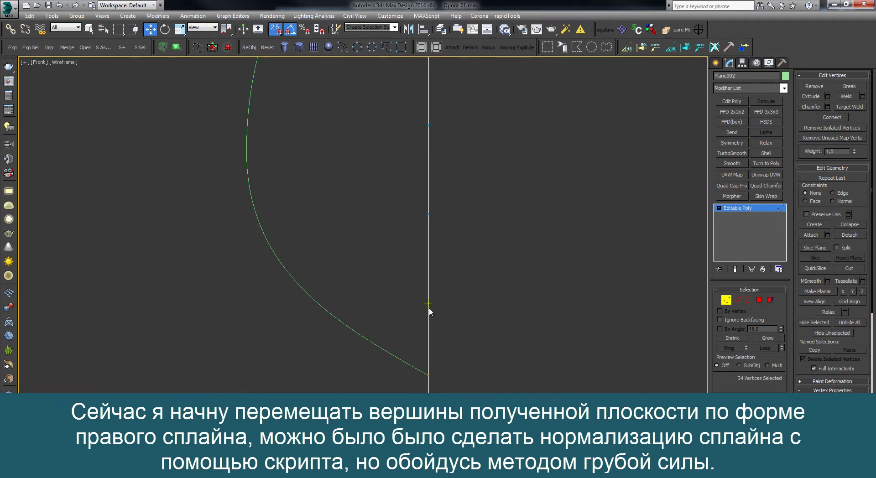
scroll(429, 312, "down", 6)
key("s")
left_click_drag(452, 193, 461, 193)
scroll(457, 351, "up", 6)
left_click_drag(495, 305, 322, 327)
scroll(322, 328, "up", 4)
scroll(397, 342, "down", 3)
left_click_drag(481, 267, 404, 267)
left_click_drag(408, 147, 396, 146)
middle_click_drag(396, 146, 395, 372)
left_click_drag(396, 260, 416, 261)
middle_click_drag(416, 260, 383, 361)
left_click_drag(383, 247, 431, 247)
middle_click_drag(431, 247, 409, 303)
left_click_drag(409, 194, 470, 185)
middle_click_drag(476, 192, 414, 303)
left_click_drag(415, 191, 474, 183)
middle_click_drag(481, 188, 405, 344)
left_click_drag(406, 232, 459, 231)
middle_click_drag(459, 232, 441, 297)
left_click_drag(440, 186, 468, 186)
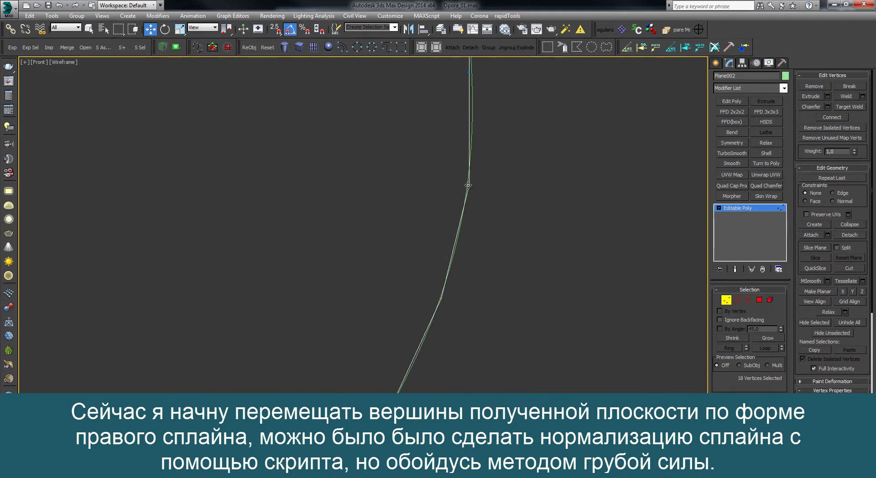
Fit the remaining upper vertex rows to the right spline, snapping the topmost vertices to its upper end.
middle_click_drag(468, 185, 425, 338)
left_click_drag(426, 225, 428, 225)
middle_click_drag(428, 210, 449, 379)
left_click_drag(449, 281, 434, 282)
middle_click_drag(429, 279, 431, 361)
left_click_drag(436, 249, 413, 249)
left_click_drag(412, 137, 388, 137)
left_click_drag(379, 150, 408, 116, "alt")
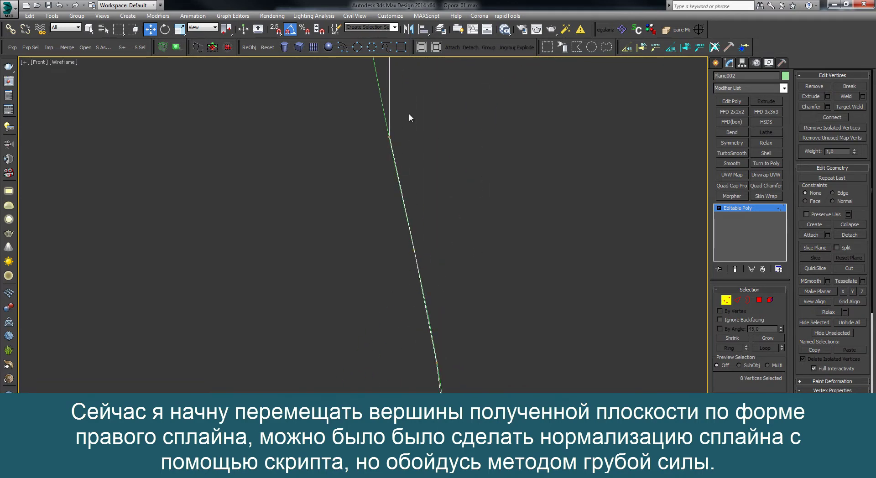
middle_click_drag(409, 115, 473, 379)
left_click_drag(453, 287, 430, 287)
left_click_drag(446, 293, 401, 266, "alt")
left_click_drag(430, 174, 414, 174)
middle_click_drag(440, 144, 453, 333)
left_click_drag(426, 249, 414, 249)
middle_click_drag(429, 132, 327, 355)
left_click_drag(418, 215, 369, 199)
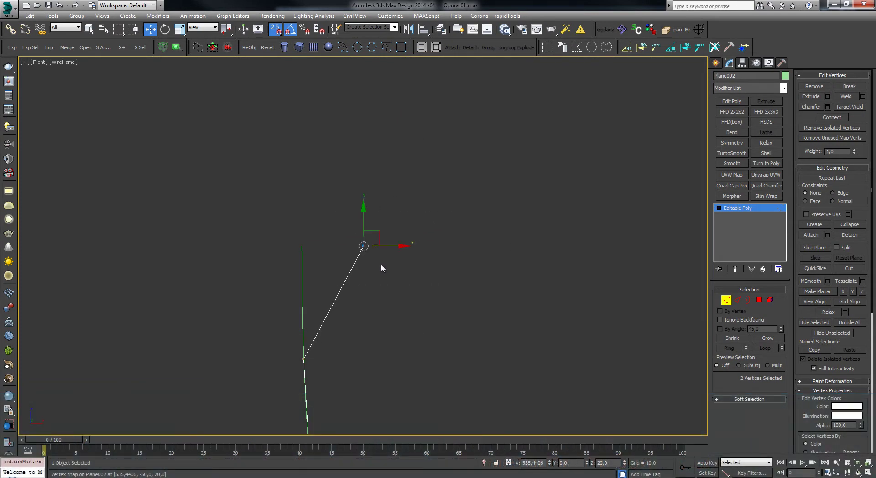
left_click_drag(364, 247, 302, 247)
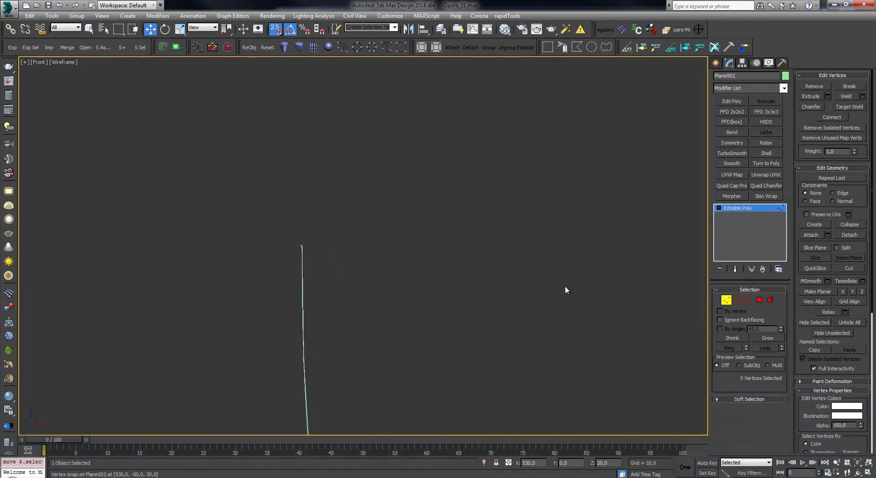
left_click(726, 299)
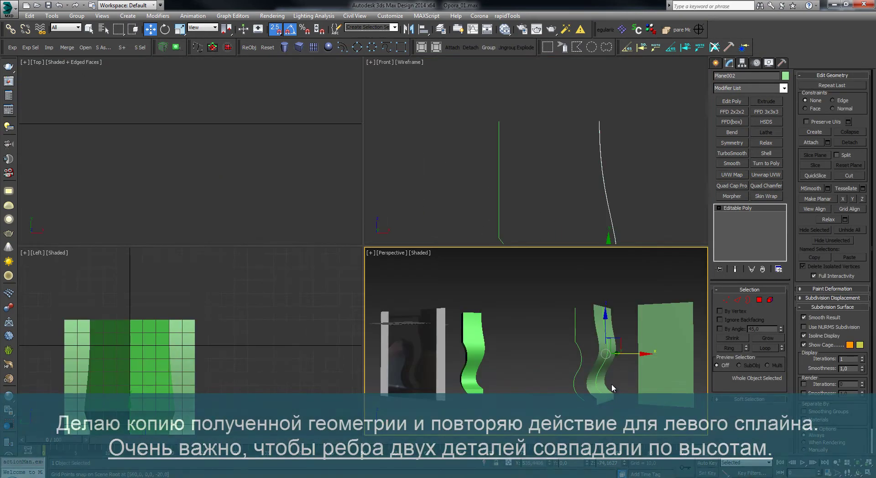
Inspect the shaped plane in the Perspective view and return to the Front view.
scroll(611, 384, "up", 3)
key("alt+w")
key("alt+w")
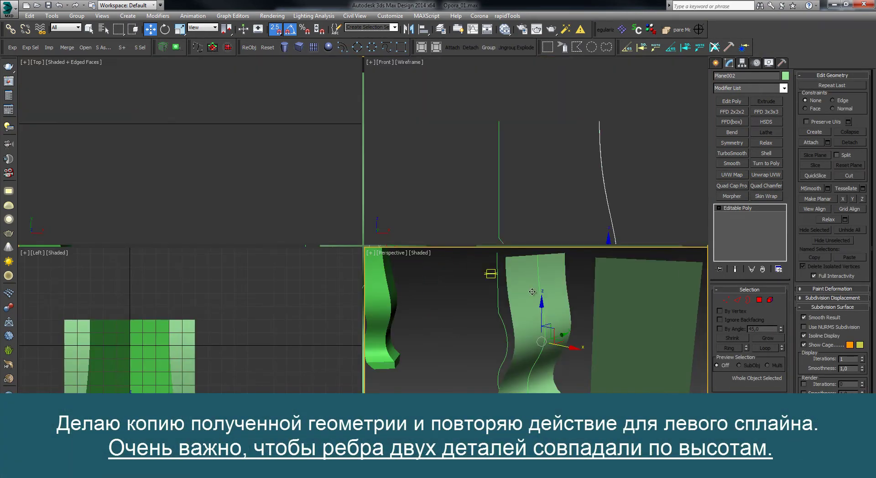
key("alt+w")
key("alt+w")
right_click(519, 139)
key("alt+w")
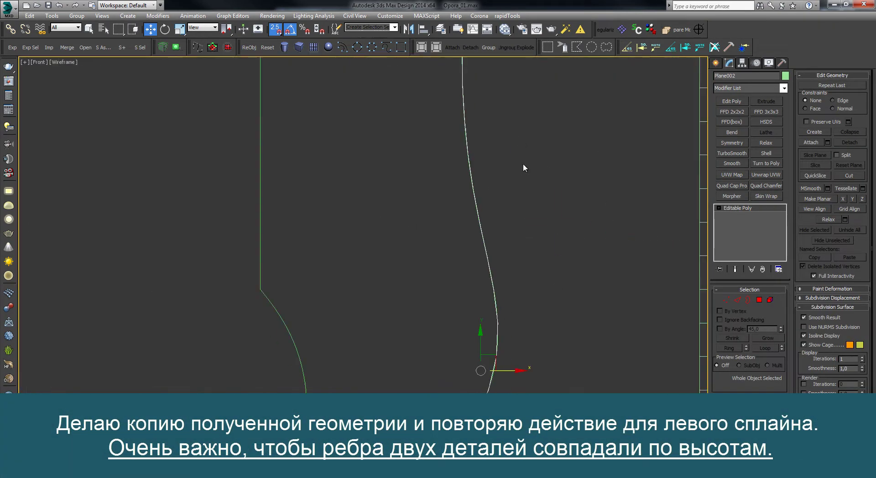
Clone the shaped plane as one Copy and snap the copy's bottom vertices to the left spline's lower end.
scroll(529, 266, "down", 4)
left_click_drag(538, 265, 472, 265, "shift")
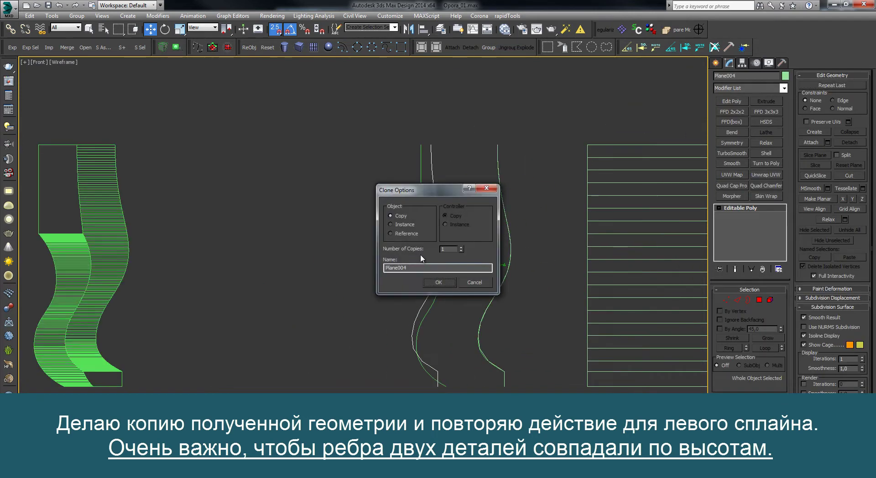
left_click(437, 282)
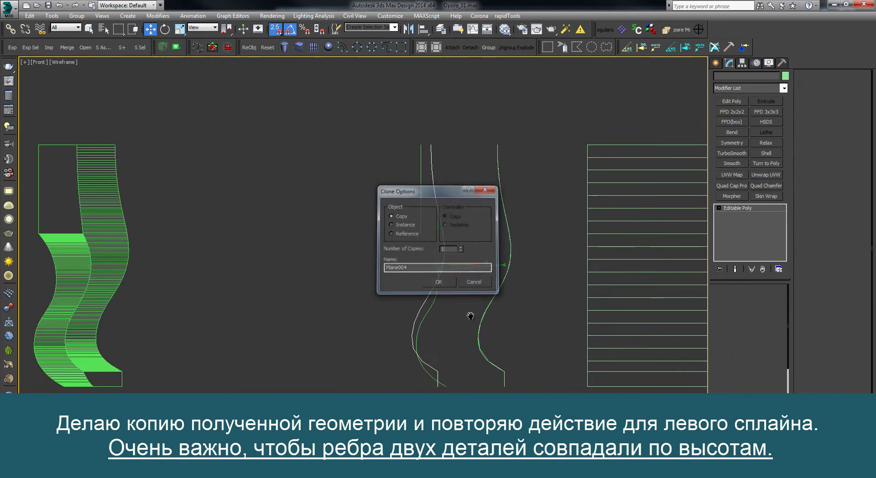
scroll(397, 336, "up", 10)
left_click_drag(327, 360, 403, 366)
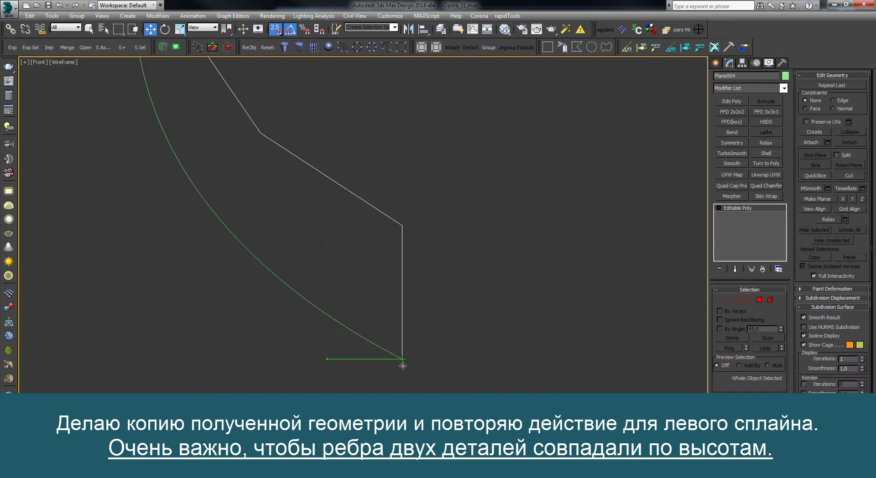
Shift the copied plane's lower vertex rows horizontally onto the left spline, working upward through its lower curve.
left_click(728, 300)
key("s")
left_click_drag(403, 225, 226, 244)
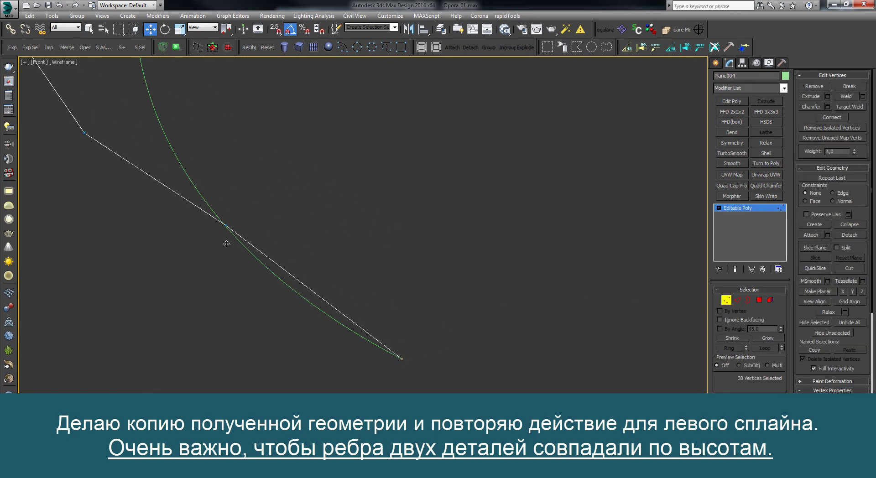
left_click_drag(281, 249, 191, 201, "alt")
middle_click_drag(159, 128, 352, 256)
left_click_drag(276, 261, 356, 256)
left_click_drag(379, 294, 312, 199, "alt")
left_click_drag(280, 149, 327, 149)
left_click_drag(338, 151, 300, 138, "alt")
middle_click_drag(300, 110, 331, 379)
left_click_drag(346, 306, 363, 307)
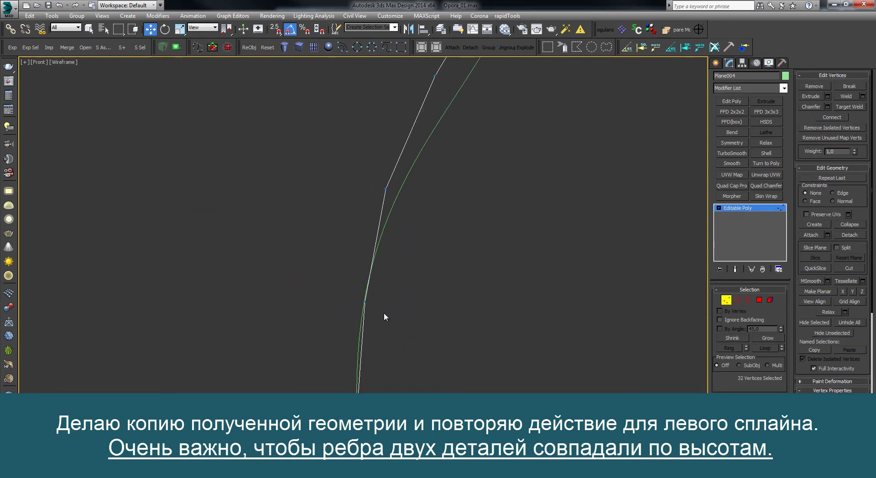
Shift the copy's middle vertex rows horizontally onto the left spline, up to the widest point of its bulge.
left_click_drag(385, 194, 398, 194)
middle_click_drag(424, 167, 381, 281)
left_click_drag(401, 196, 415, 196)
middle_click_drag(433, 183, 382, 343)
left_click_drag(430, 245, 422, 245)
middle_click_drag(447, 196, 404, 334)
left_click_drag(448, 269, 405, 269)
left_click_drag(457, 156, 407, 158)
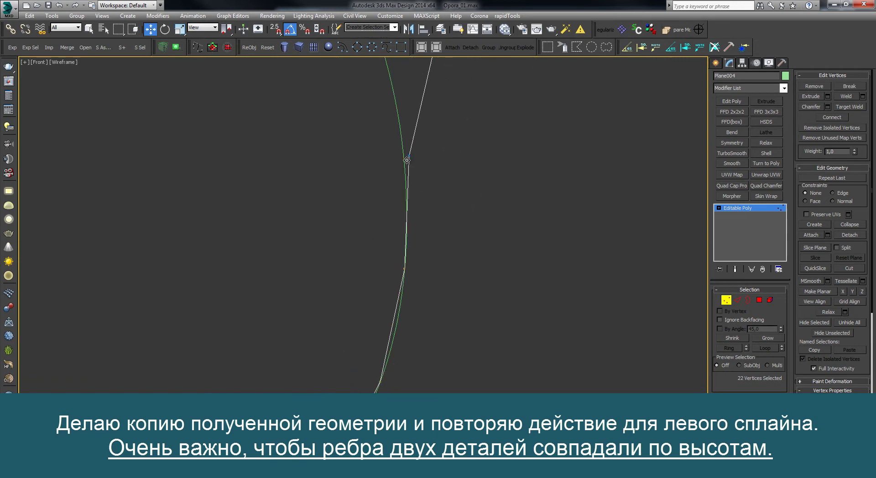
Fit the copy's remaining upper vertex rows to the left spline, aligning the topmost vertices with its straight upper part.
middle_click_drag(427, 135, 452, 364)
left_click_drag(460, 272, 409, 283)
left_click_drag(412, 159, 361, 182)
middle_click_drag(365, 155, 443, 315)
middle_click_drag(401, 165, 423, 272)
left_click_drag(440, 317, 363, 311)
scroll(401, 283, "down", 7)
left_click(862, 293)
left_click_drag(437, 253, 448, 252)
scroll(425, 232, "up", 6)
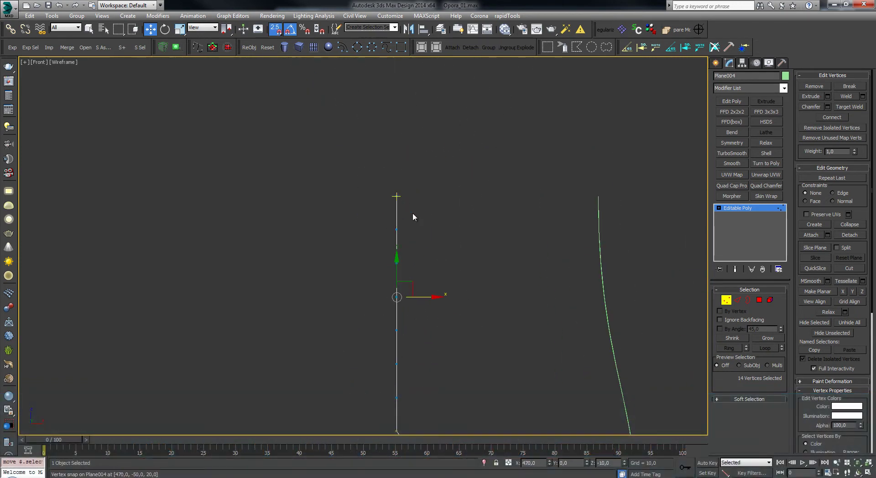
key("s")
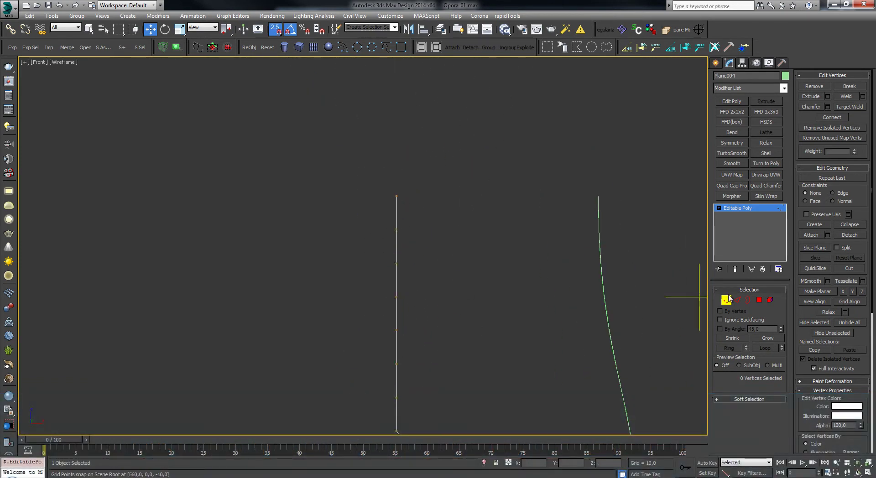
Leave vertex editing and inspect both shaped planes together in the Perspective view.
left_click(737, 300)
left_click(735, 303)
scroll(460, 246, "down", 3)
middle_click_drag(461, 246, 418, 194)
key("alt+w")
right_click(467, 334)
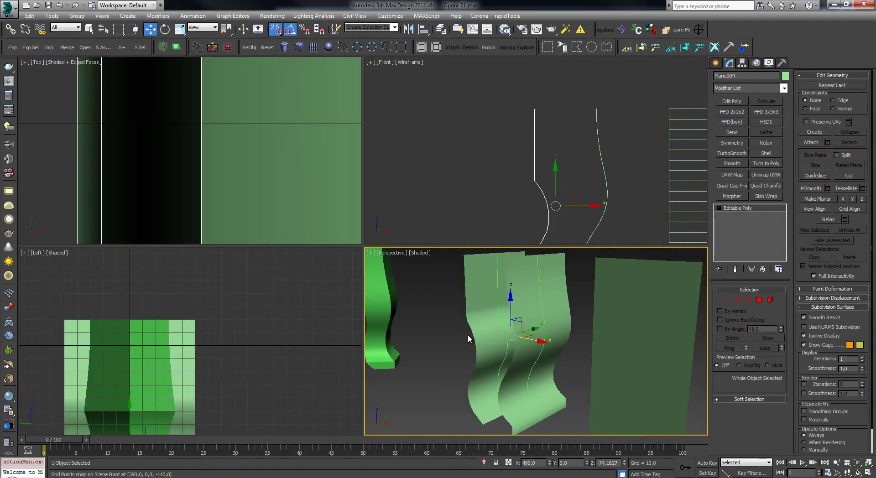
key("alt+w")
left_click(358, 313)
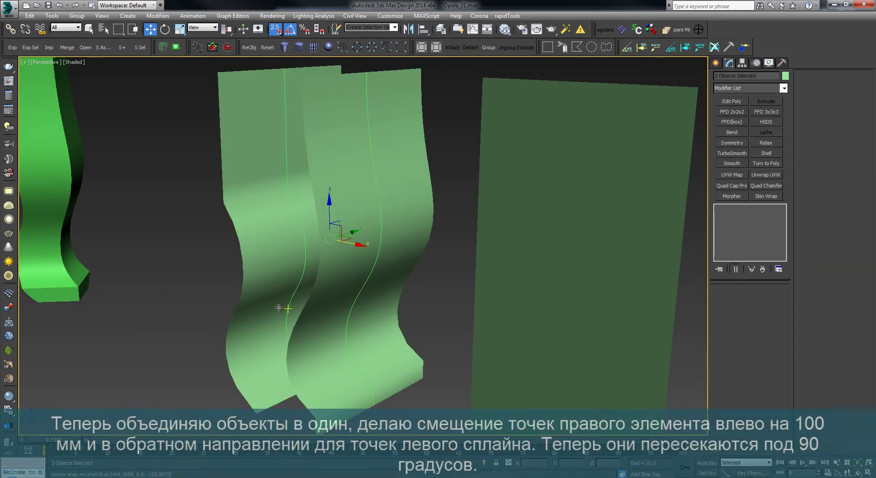
Attach the left-spline plane to the right-spline plane in the Top view to form one Editable Poly.
key("alt+w")
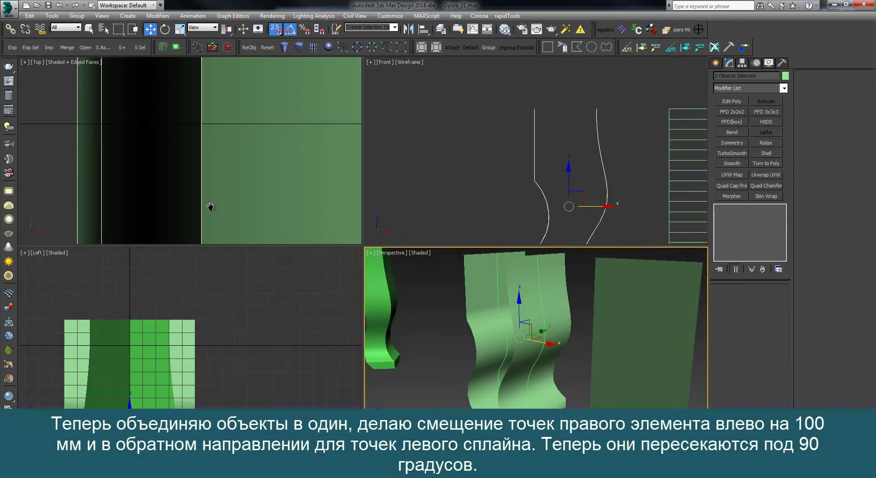
scroll(333, 228, "down", 3)
key("alt+w")
left_click(449, 276)
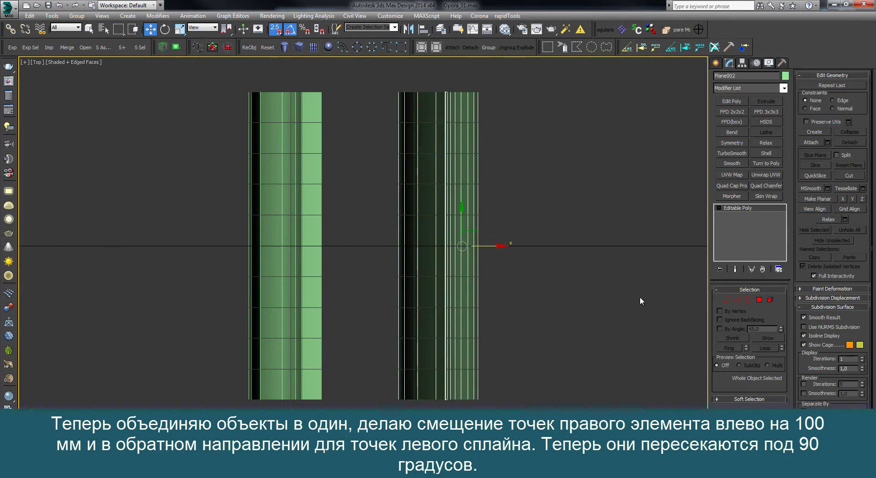
left_click(272, 211)
key("w")
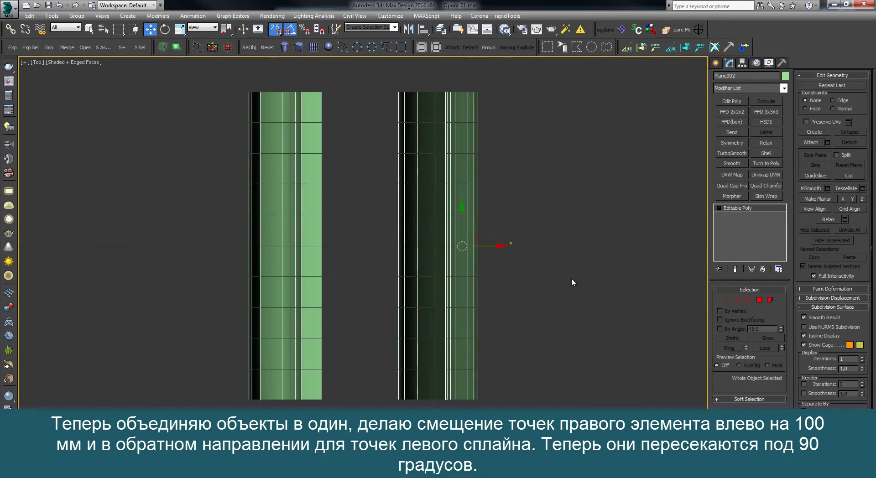
Offset the right element's lower row of vertices in the Top view by -100 mm along X.
left_click(726, 300)
left_click_drag(595, 327, 380, 410)
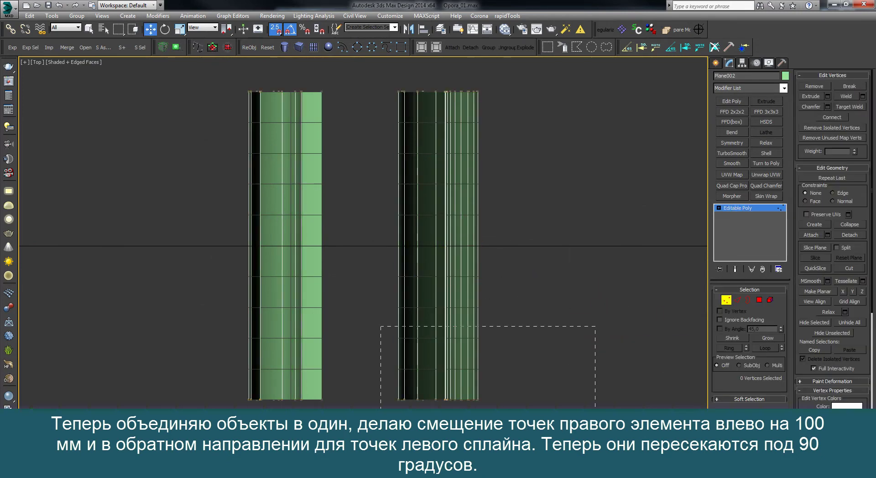
right_click(150, 30)
type("-100")
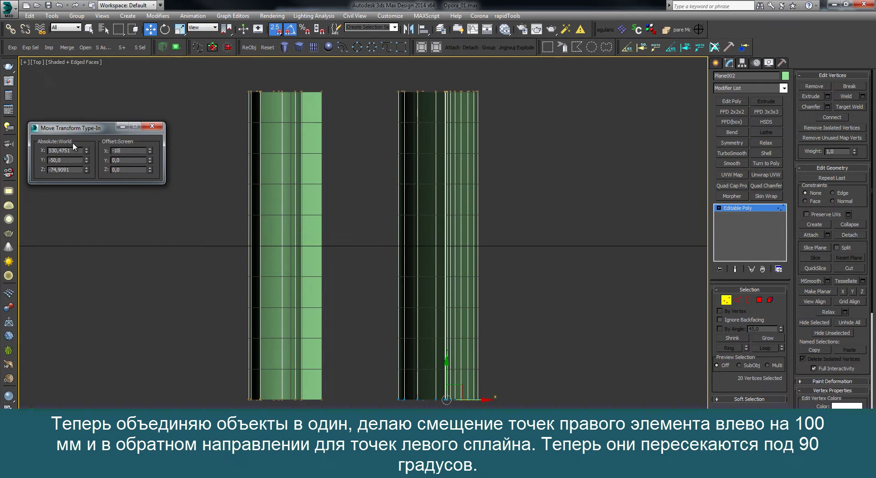
key("Return")
Offset the left element's lower row of vertices in the Top view by 100 mm along X.
left_click_drag(363, 411, 220, 362)
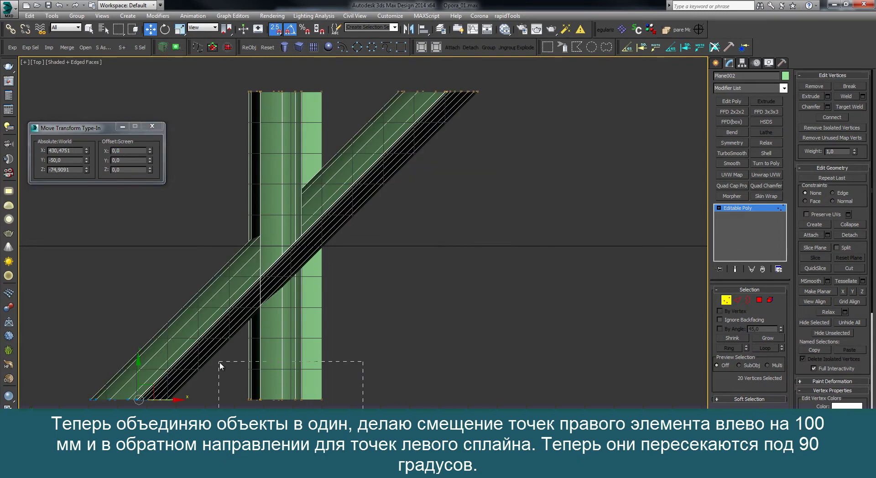
left_click(126, 149)
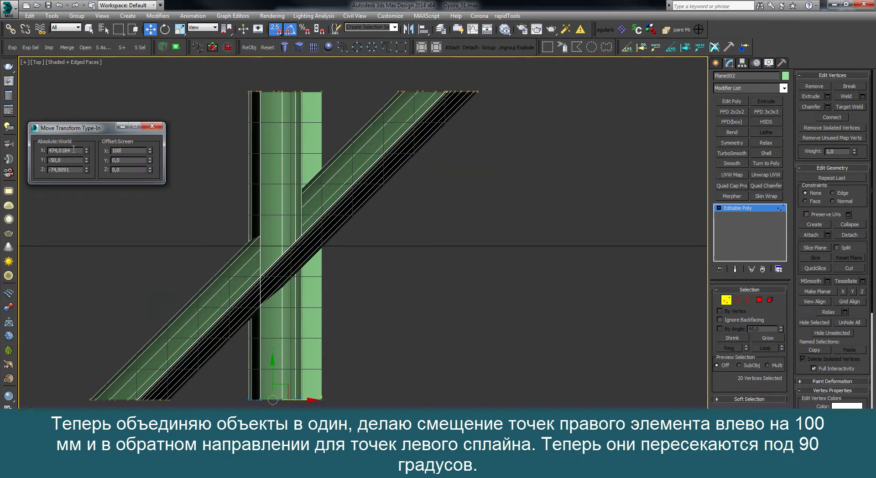
key("Return")
Move the whole crossed mesh along Y to -50, so its upper ends in the Top view lie on the world X axis.
left_click(611, 244)
key("ctrl+a")
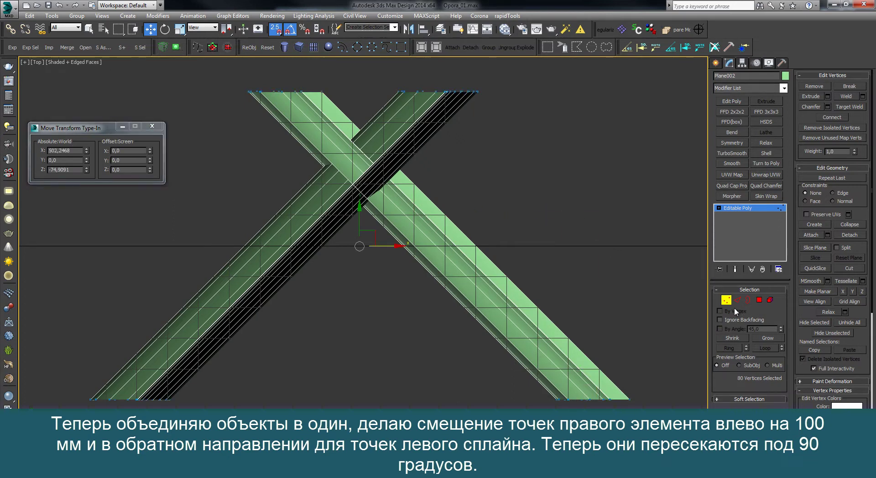
left_click(726, 300)
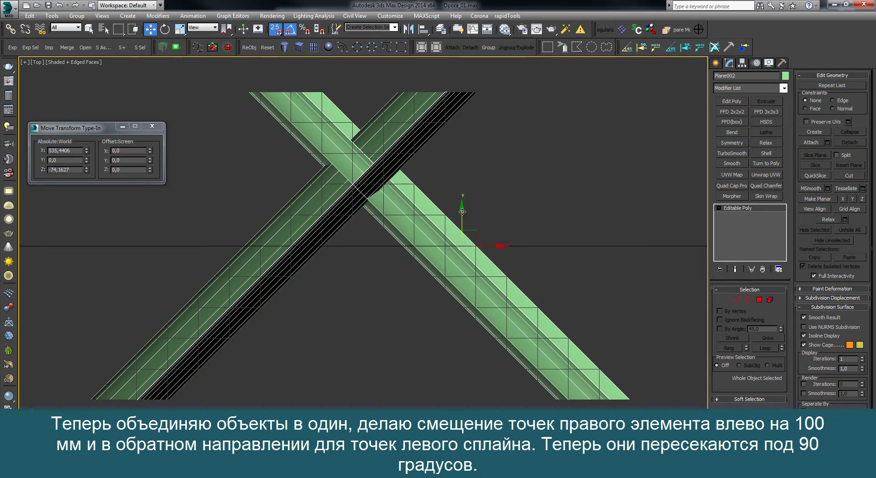
left_click_drag(462, 212, 475, 245)
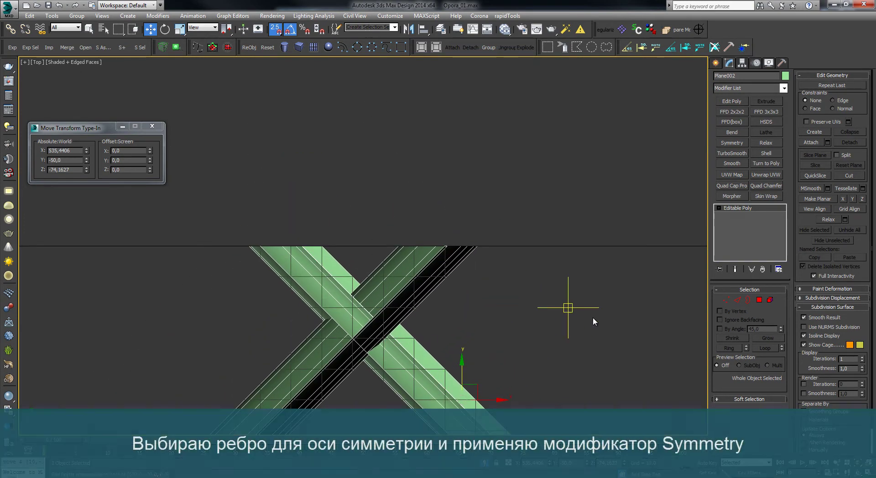
Select an upper-end edge of the crossed mesh as the mirror axis and apply the Symmetry modifier.
left_click(737, 300)
scroll(502, 242, "up", 5)
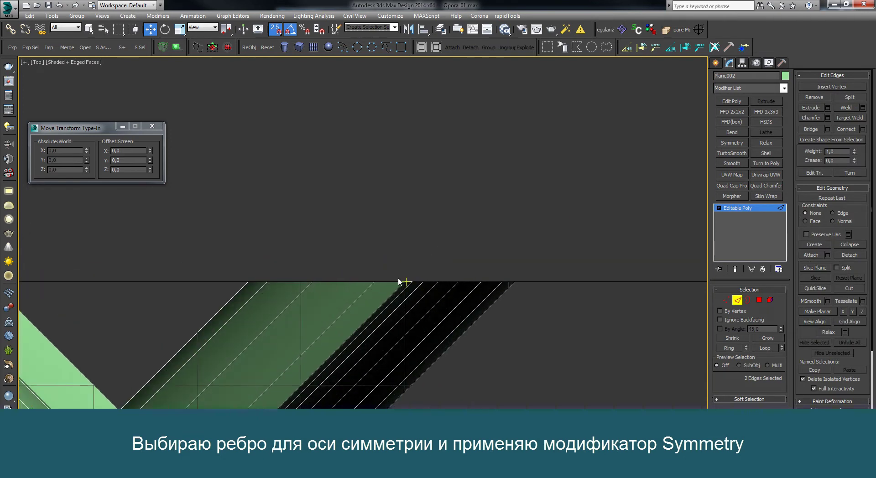
left_click(399, 282)
left_click(743, 141)
middle_click_drag(455, 237, 572, 220)
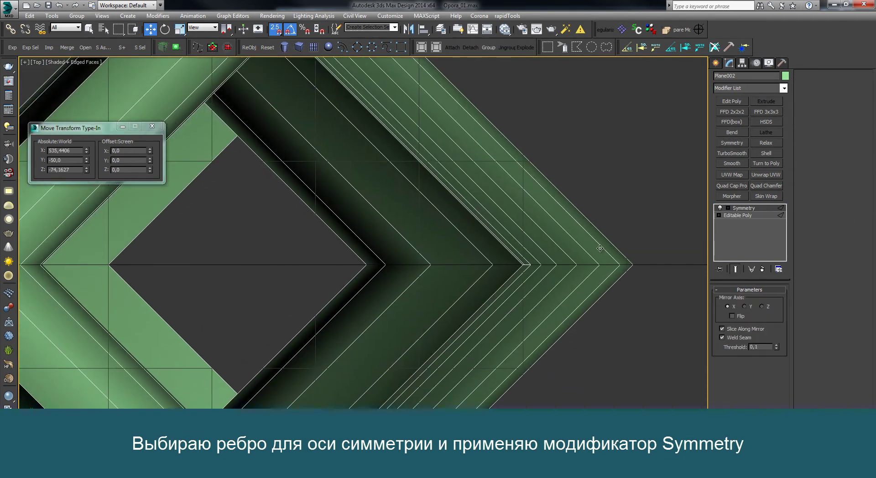
Collapse the mirrored mesh to Editable Poly and show its edged faces in the Perspective view.
key("alt+w")
right_click(633, 329)
key("alt+w")
middle_click_drag(498, 266, 490, 273, "alt")
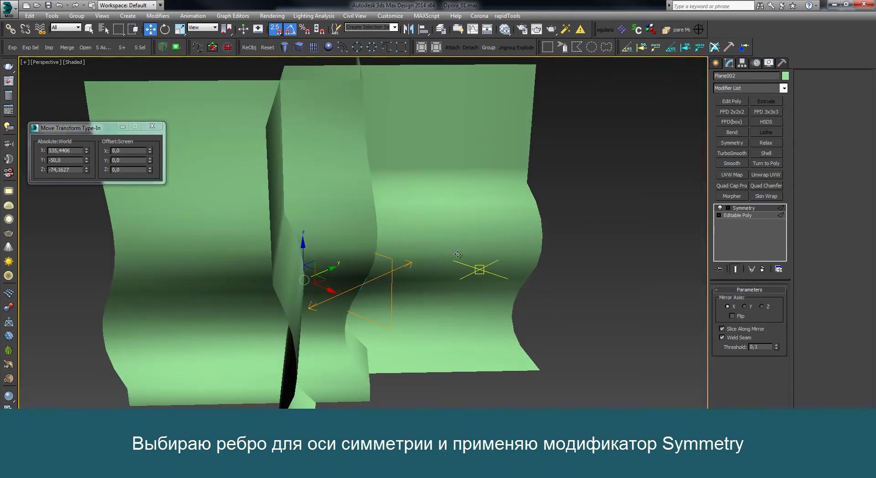
scroll(489, 273, "down", 3)
left_click(213, 48)
left_click(748, 301)
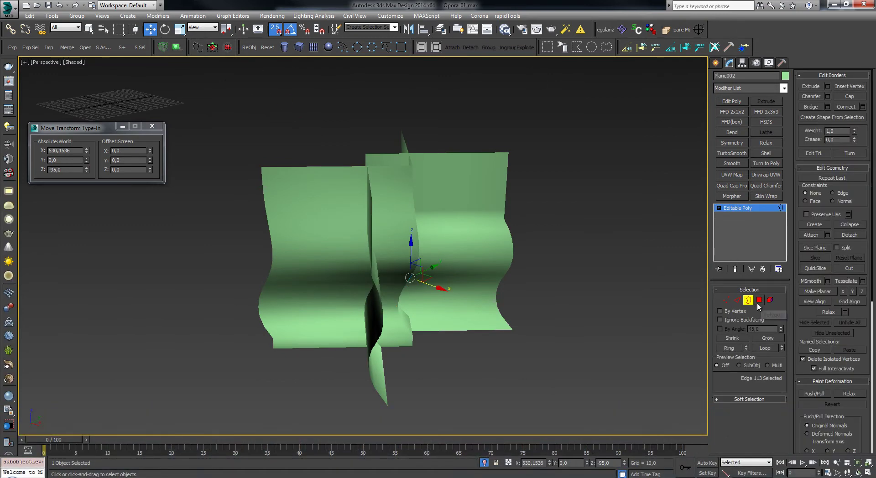
key("F4")
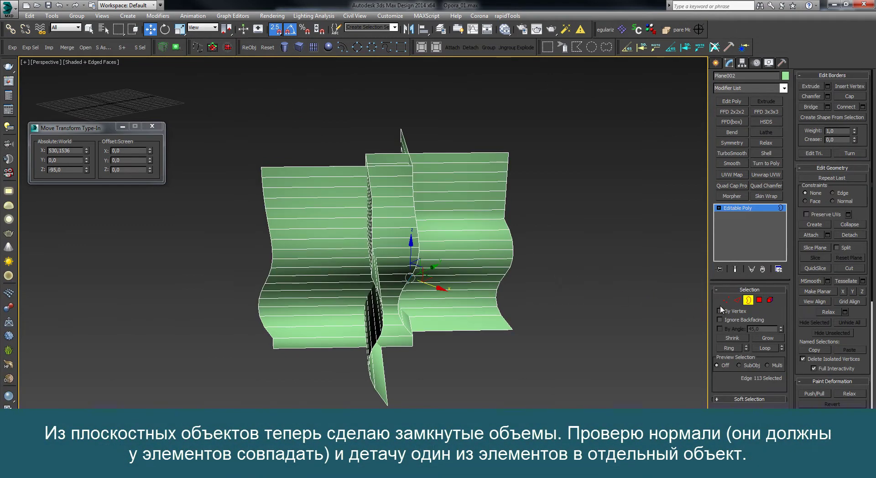
Select the two open vertical edge loops at the right element's ends and bridge them.
key("2")
middle_click_drag(463, 130, 488, 145, "alt")
double_click(496, 150)
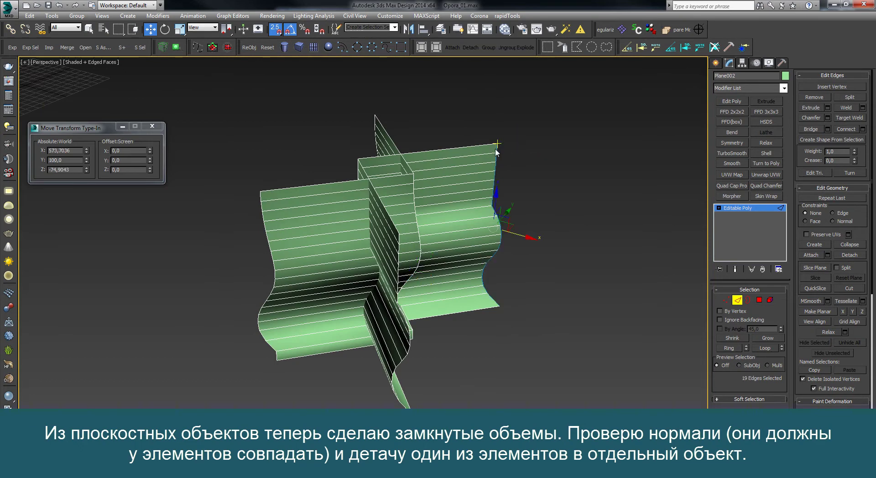
middle_click_drag(400, 237, 524, 405, "alt")
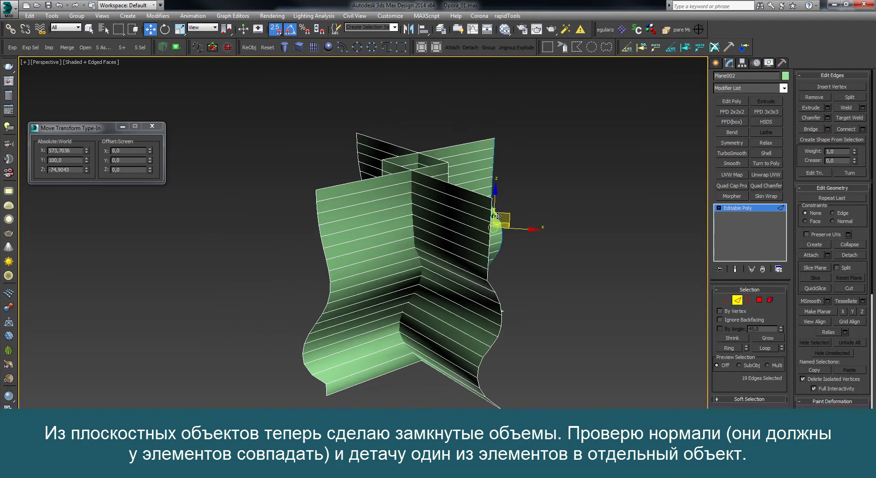
double_click(491, 204, "ctrl")
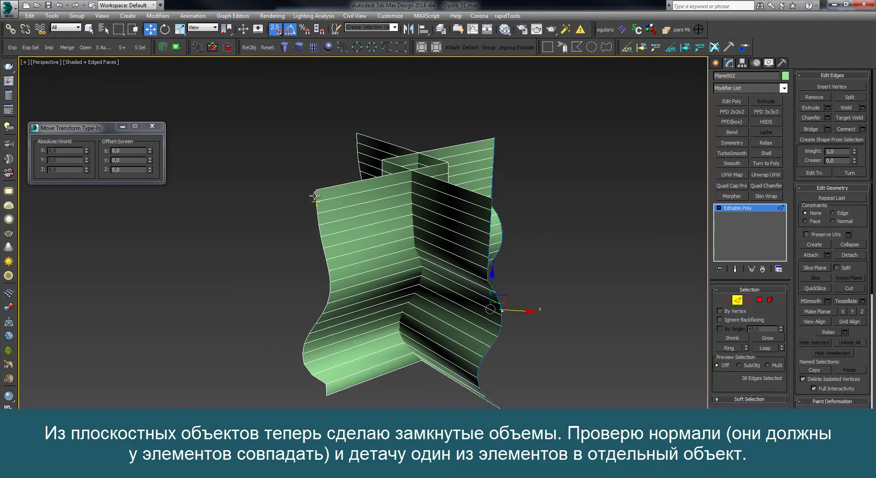
left_click(811, 129)
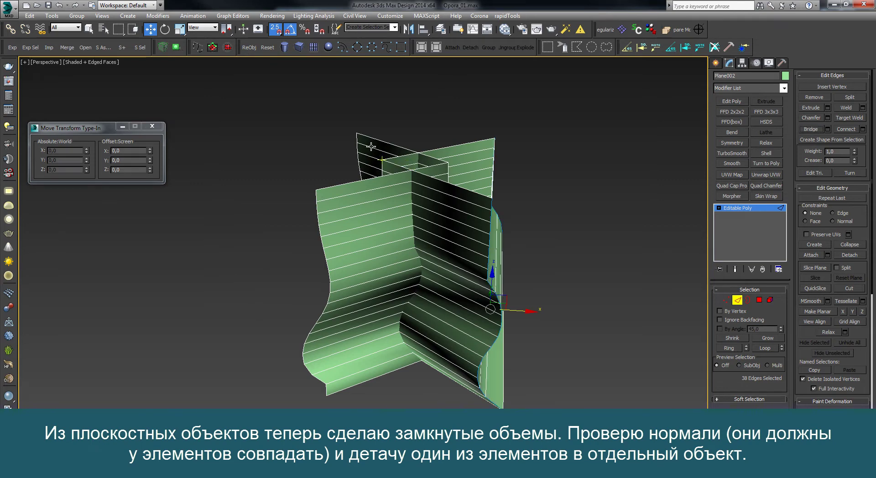
Bridge the two open vertical edge loops of the left element and cap the open borders of the elements.
double_click(357, 139)
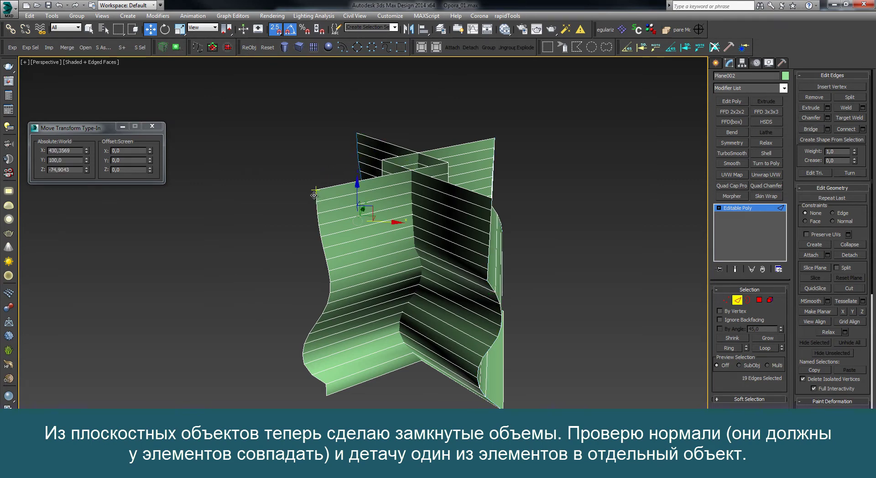
double_click(314, 195, "ctrl")
left_click(810, 129)
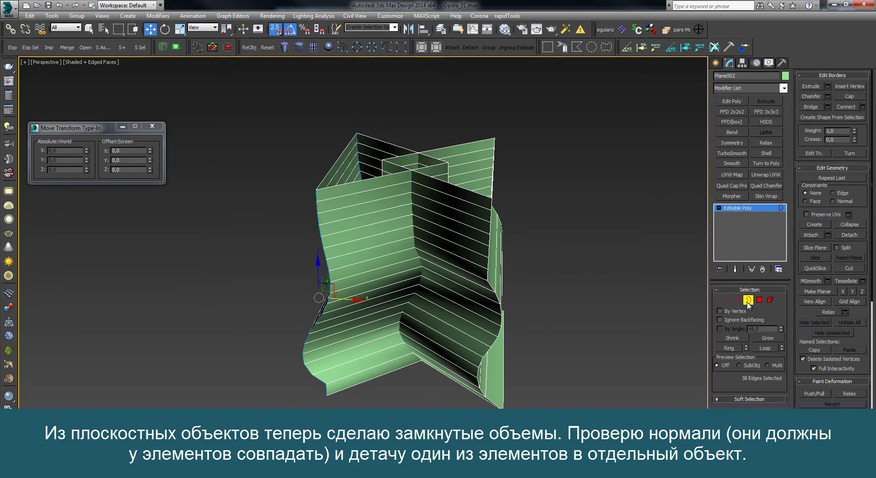
key("3")
left_click(850, 97)
Check the closed elements' normals and detach the left element as a separate object.
key("5")
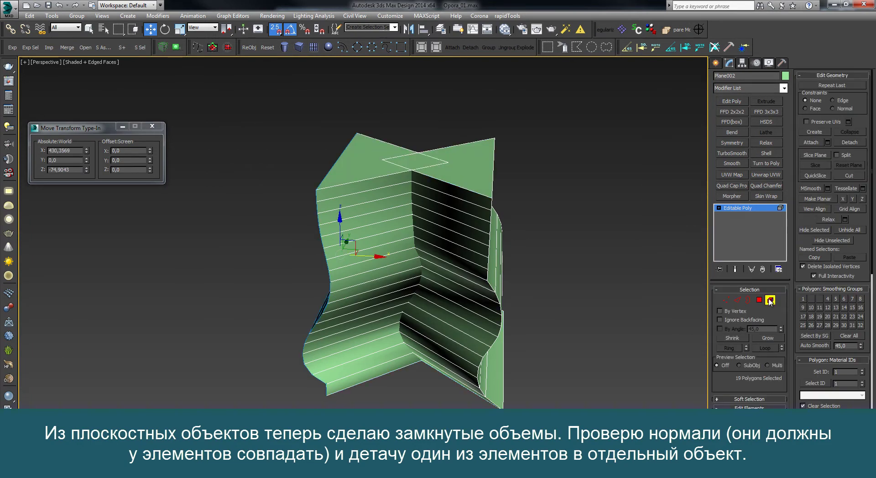
key("ctrl+a")
left_click(387, 212)
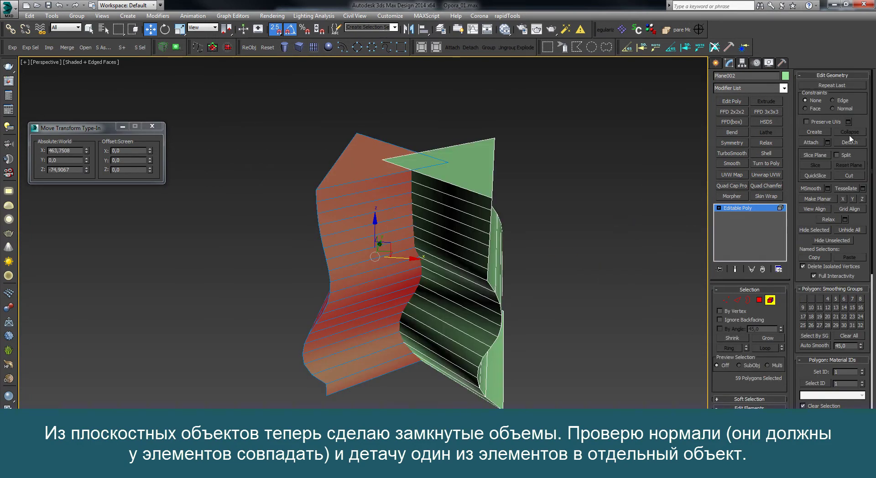
left_click(770, 300)
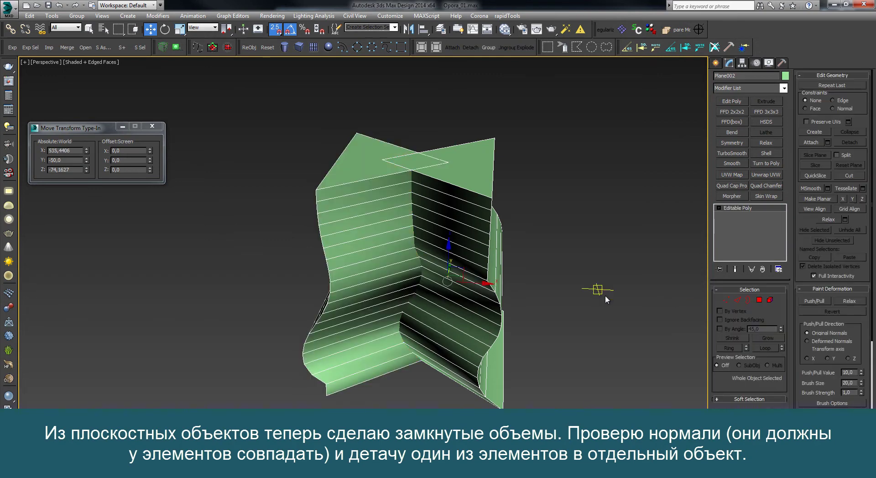
left_click(770, 300)
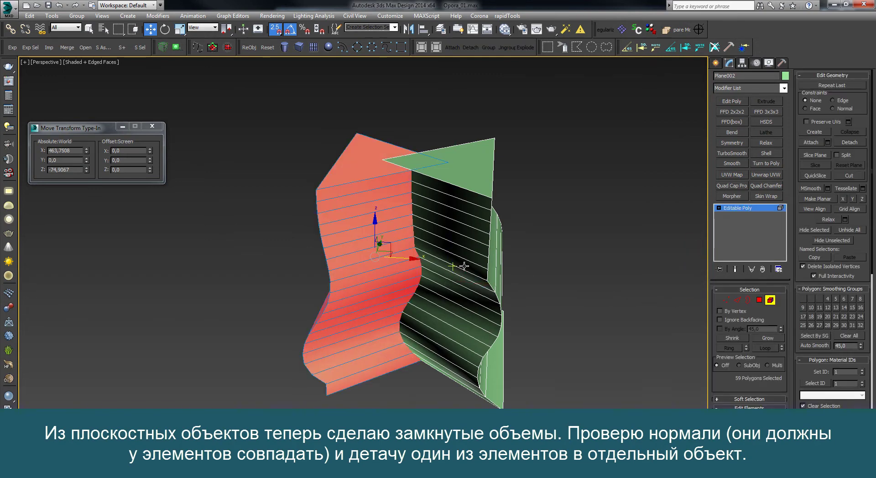
left_click(849, 143)
key("Return")
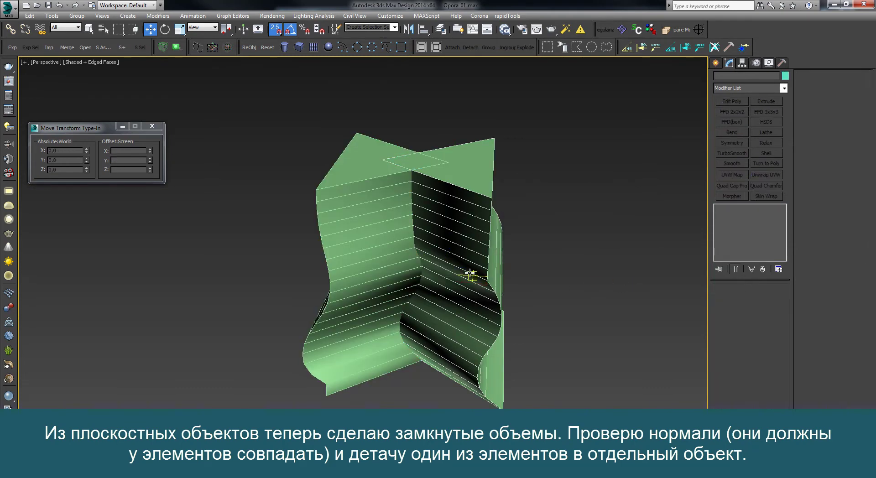
Combine the two crossed closed volumes with a ProBoolean Intersection to produce the curved support.
left_click(470, 274)
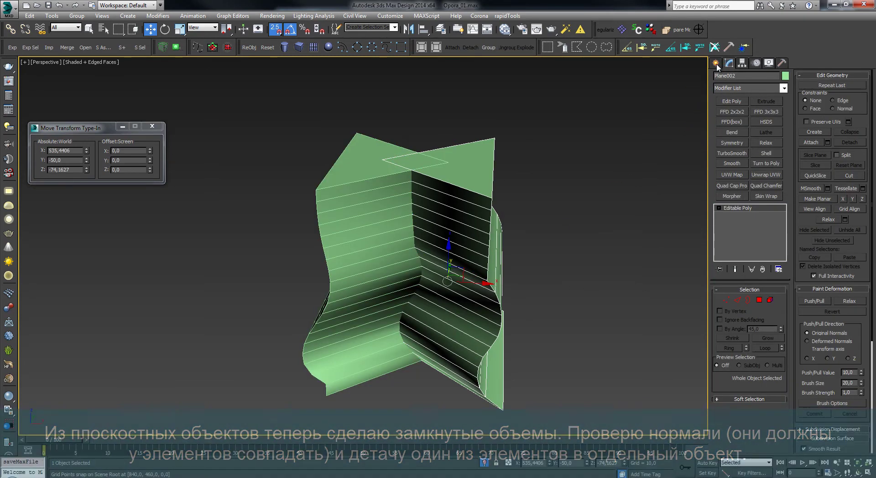
left_click(717, 64)
left_click(733, 91)
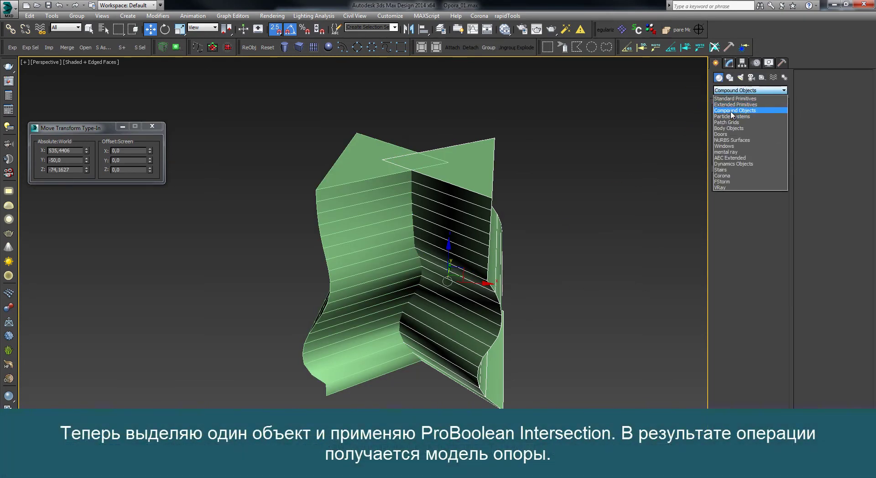
left_click(733, 110)
left_click(731, 169)
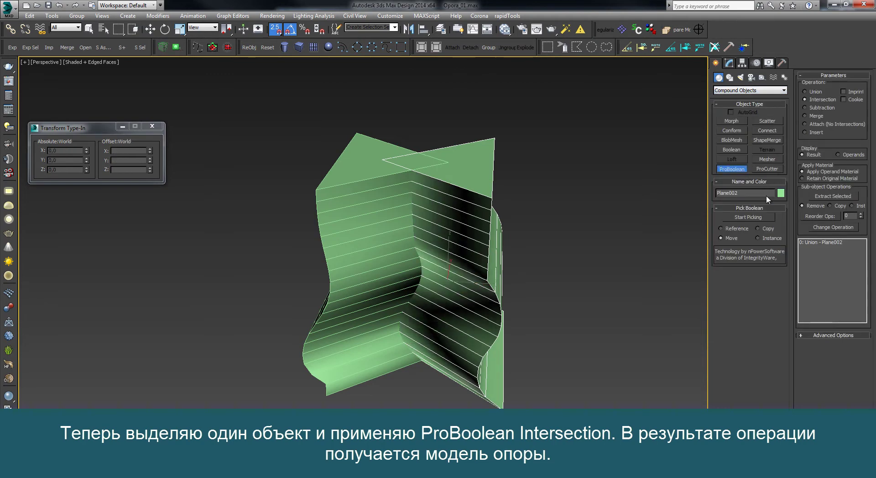
left_click(751, 216)
left_click(419, 239)
key("w")
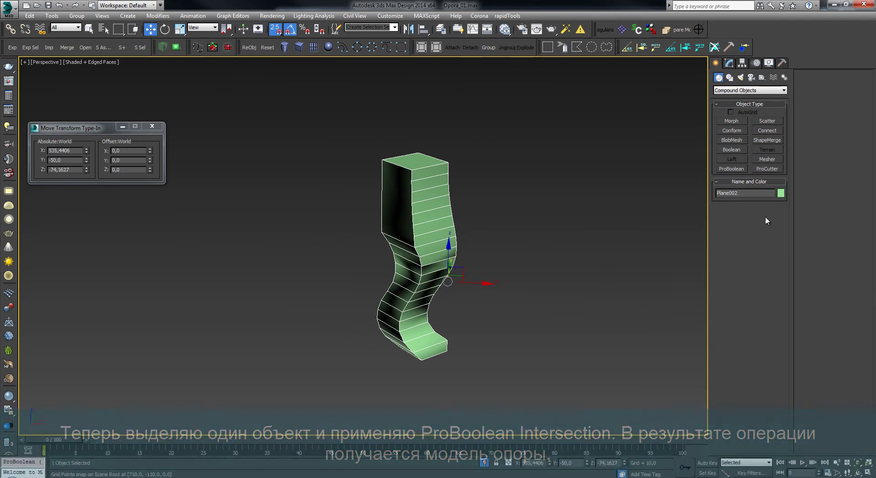
Convert the support to Editable Poly and auto-smooth all its polygons with a 45 threshold.
left_click(212, 48)
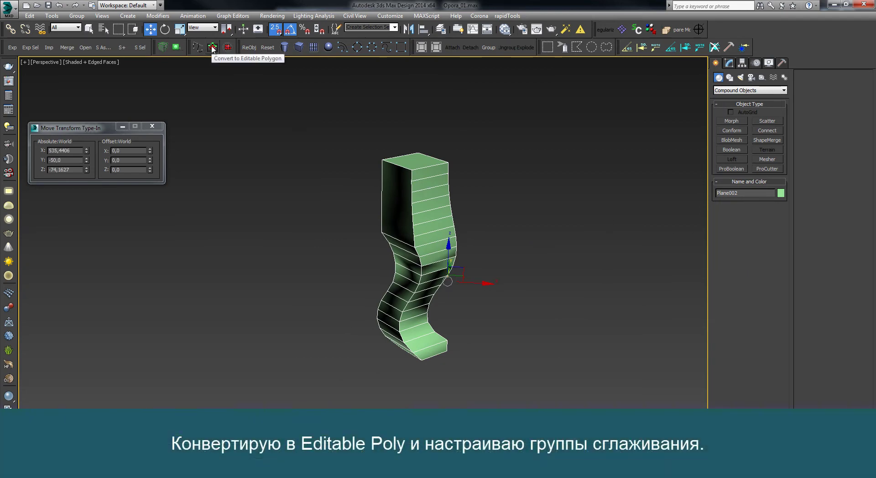
left_click(759, 300)
key("ctrl+a")
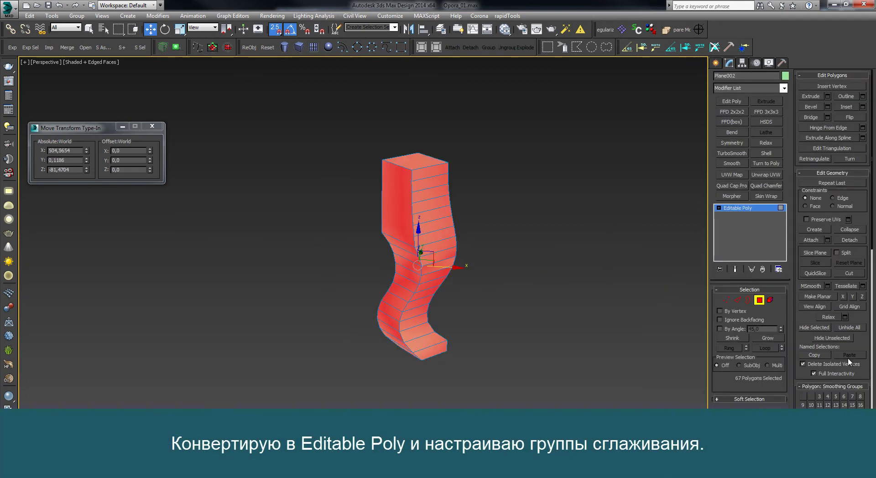
scroll(835, 370, "down", 3)
left_click(825, 377)
left_click(565, 298)
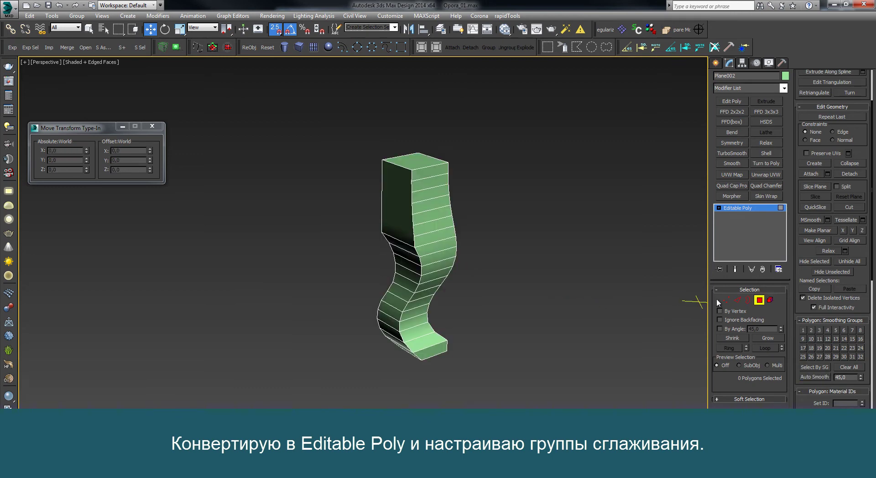
Remove the extra edge crossing the dark side face just above the support's upper bend.
left_click(726, 300)
scroll(420, 363, "up", 4)
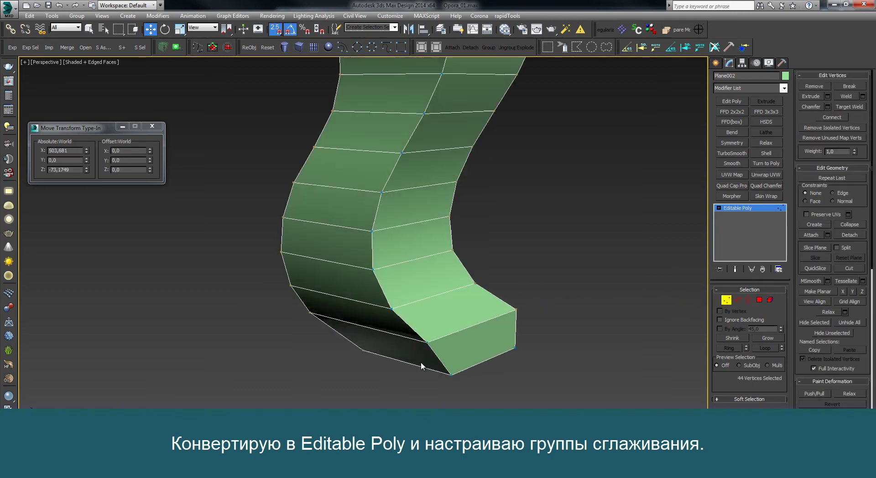
middle_click_drag(422, 363, 480, 344, "alt")
middle_click_drag(479, 256, 479, 342)
scroll(464, 388, "down", 3)
scroll(390, 206, "up", 3)
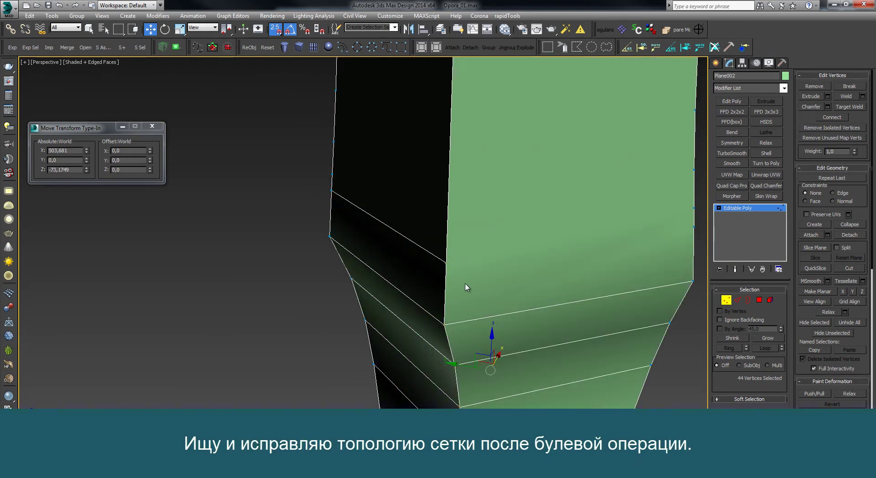
key("2")
left_click(423, 249)
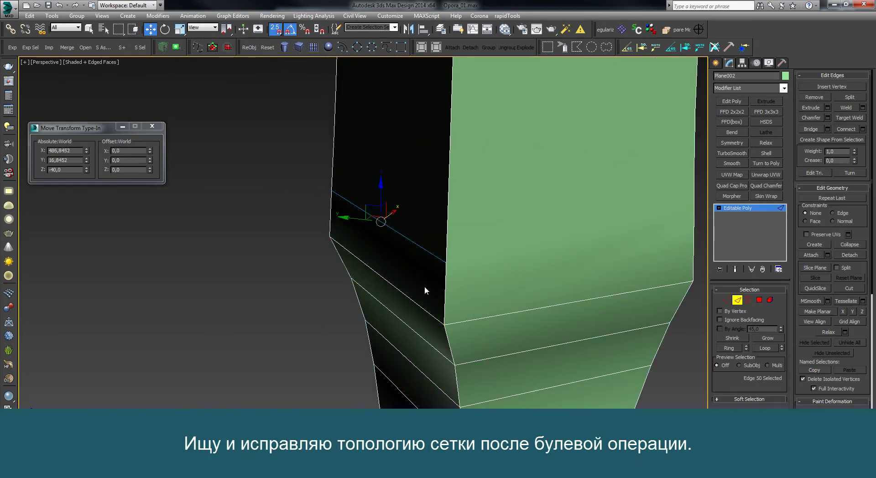
key("BackSpace")
Examine the vertical edges of the support's upper block for leftover mid-edge vertices.
left_click(724, 299)
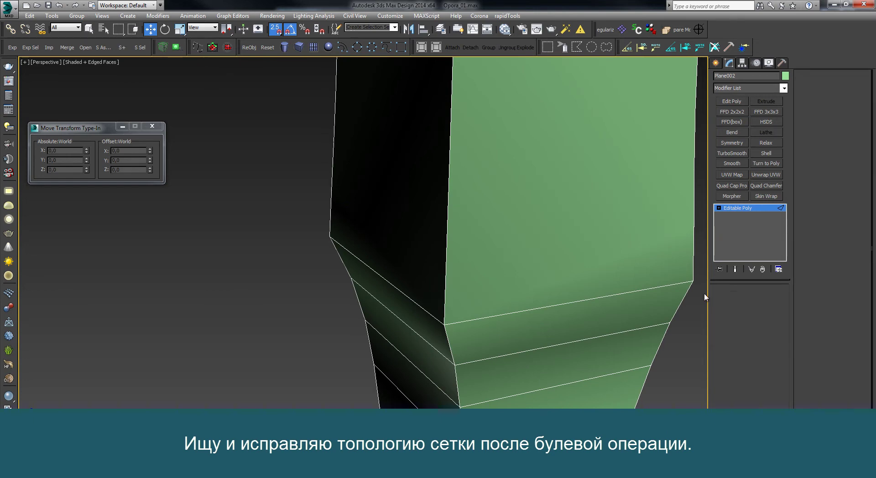
middle_click_drag(516, 236, 529, 267, "alt")
scroll(510, 277, "down", 6)
scroll(529, 267, "down", 2)
key("s")
left_click(726, 300)
left_click(726, 300)
scroll(480, 291, "up", 4)
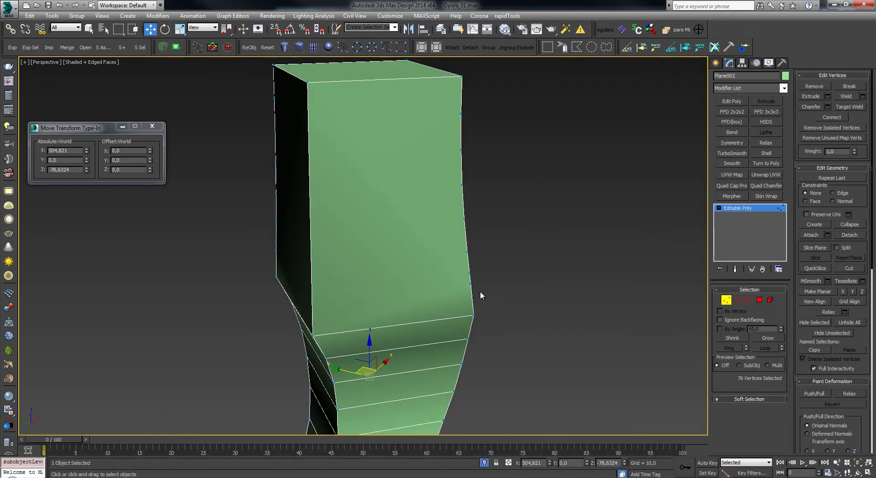
left_click_drag(457, 293, 455, 296)
left_click(620, 233)
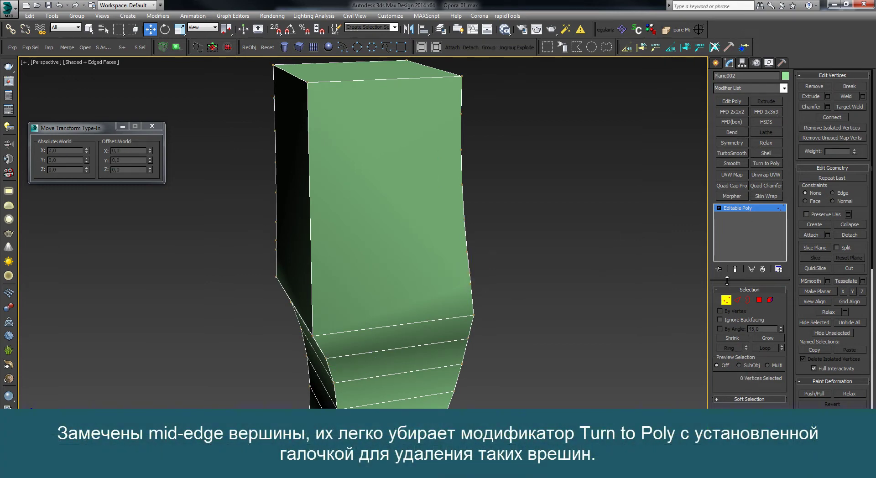
Apply Turn to Poly with Remove Mid-Edge Vertices enabled and collapse the support back to Editable Poly.
left_click(766, 163)
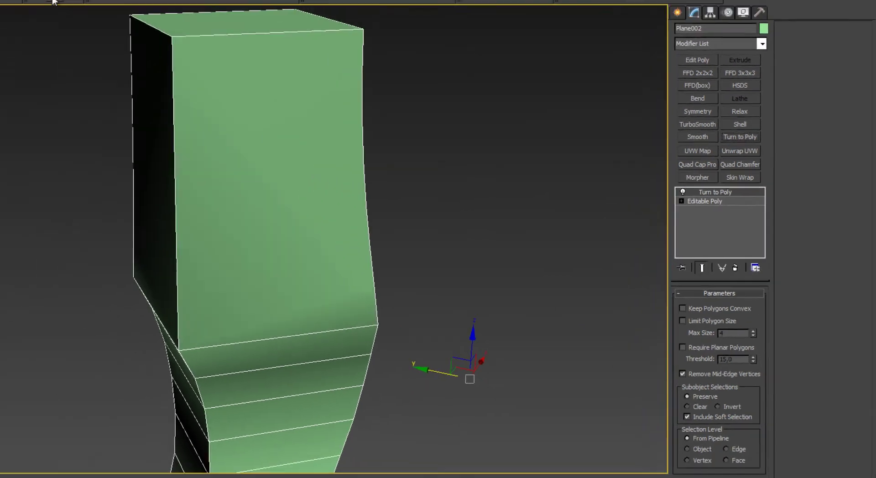
key("alt+c")
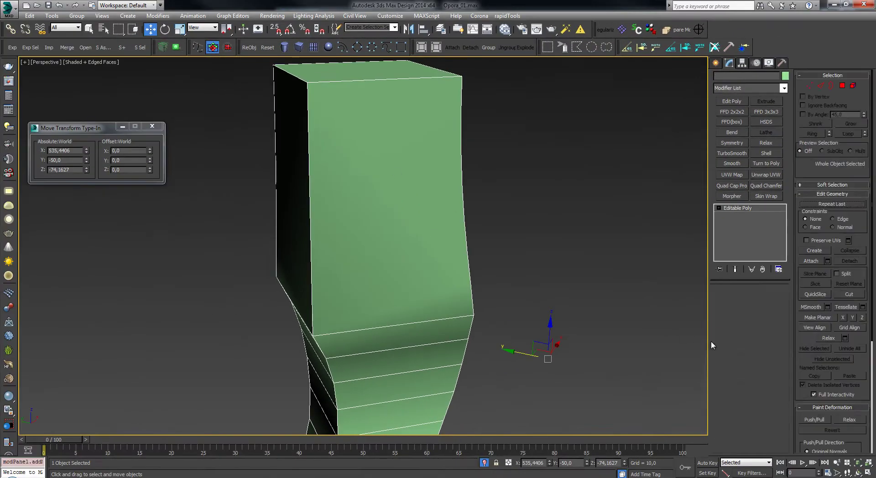
left_click(725, 301)
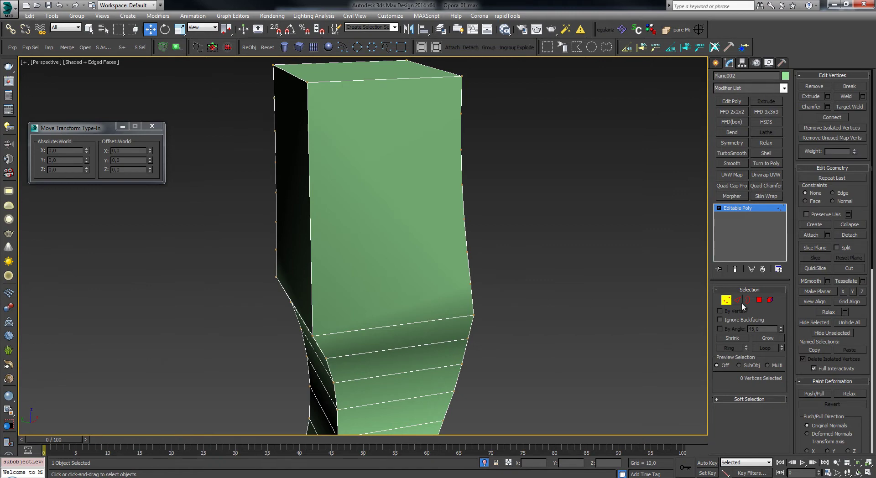
Delete the large n-gon on the front side of the support's upper block.
left_click(759, 299)
left_click(365, 249)
key("Delete")
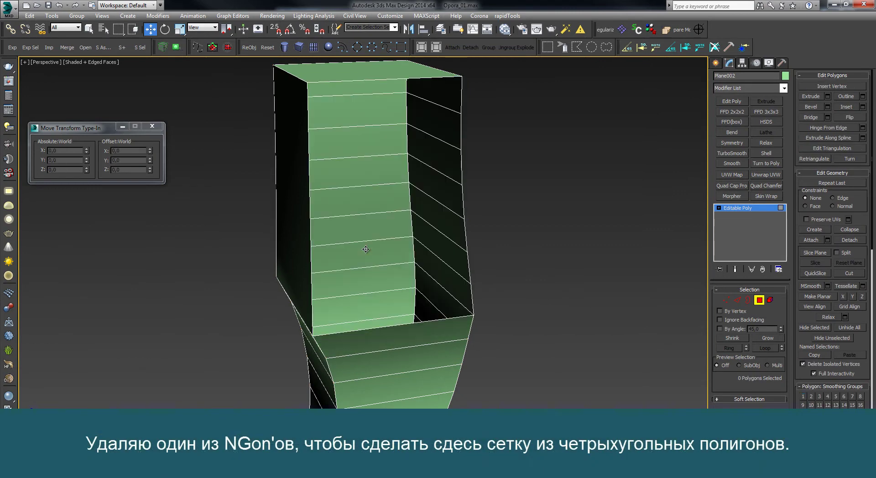
Select the seven open vertical edges beside the hole and extrude them as new polygons toward the opposite corner.
left_click(737, 300)
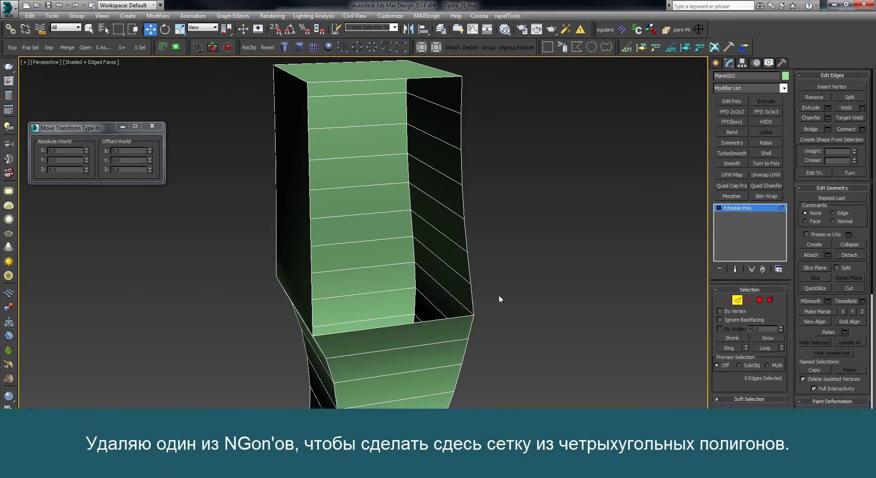
left_click(473, 305)
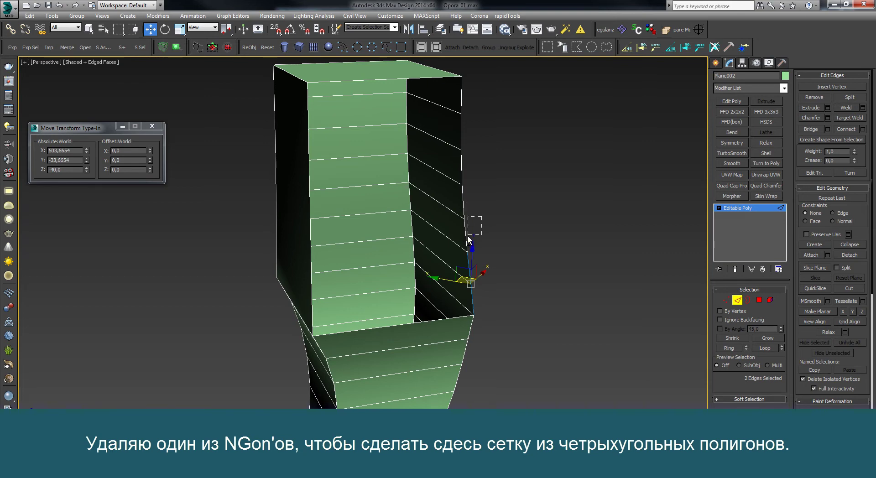
left_click(465, 203, "ctrl")
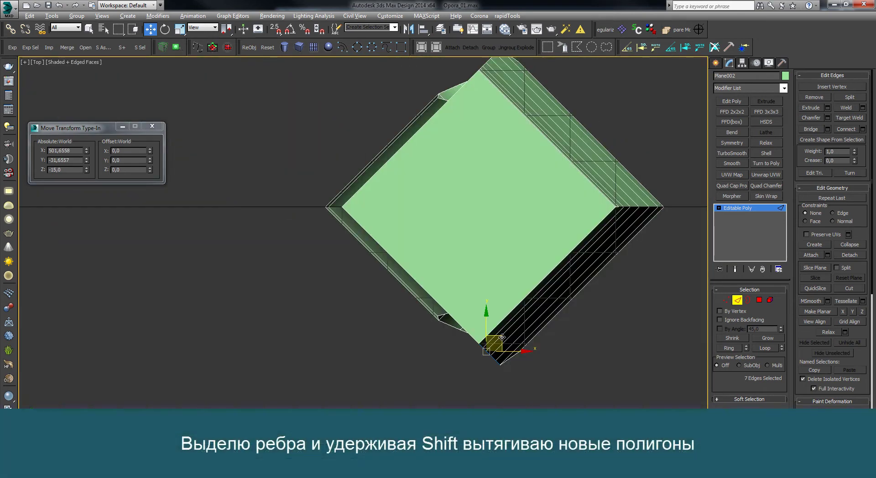
left_click_drag(500, 339, 383, 295, "shift")
Make the extruded edges planar along Y and X so they form a straight vertical line.
key("alt+w")
middle_click(593, 338)
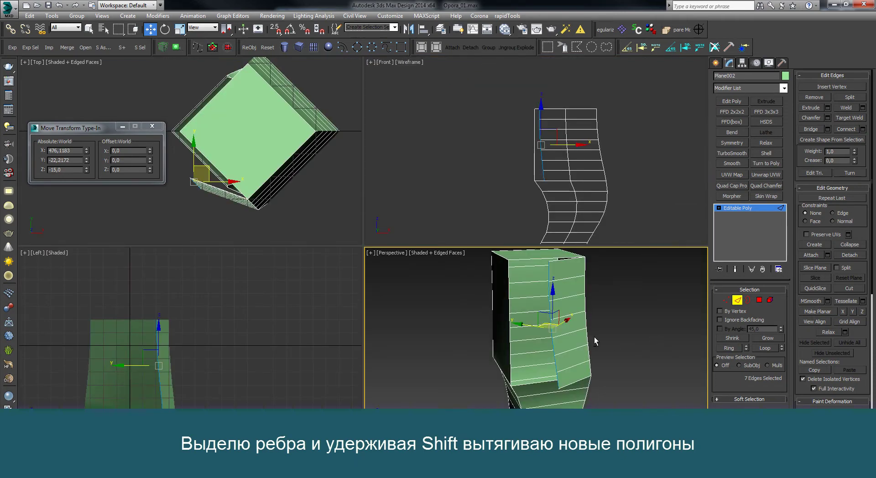
left_click(853, 312)
left_click(843, 313)
Move the straightened edges with snapping onto the support's corner at X 470, Y 0.
middle_click(215, 195)
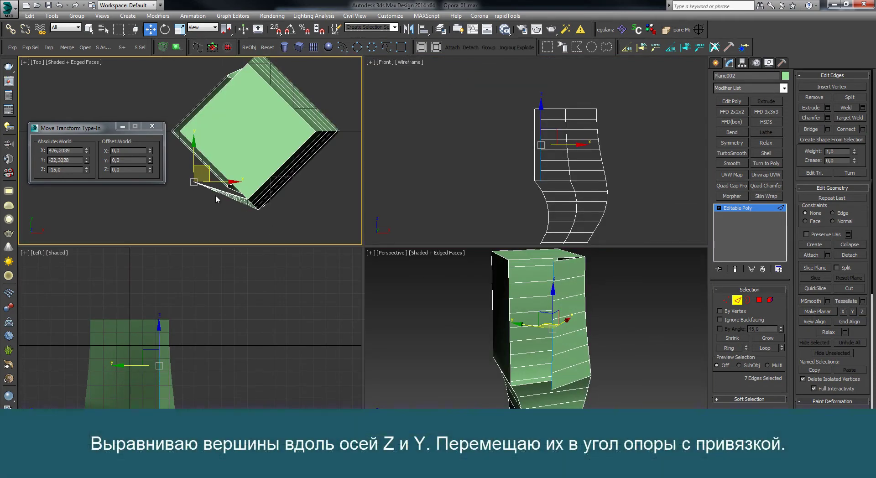
key("alt+w")
key("s")
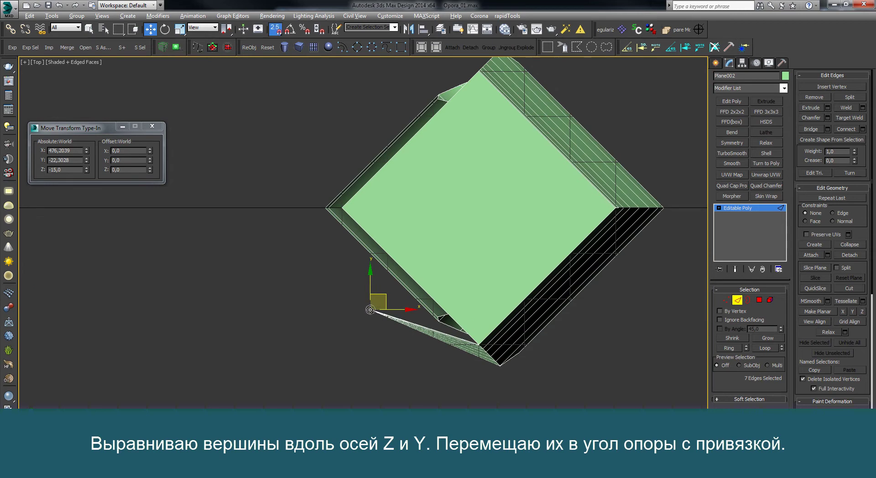
mouse_move(367, 302)
left_mouse_down()
mouse_move(339, 227)
mouse_move(342, 210)
mouse_move(334, 211)
mouse_move(352, 210)
mouse_move(384, 184)
left_mouse_up()
scroll(334, 210, "up", 3)
scroll(353, 209, "up", 3)
key("alt+w")
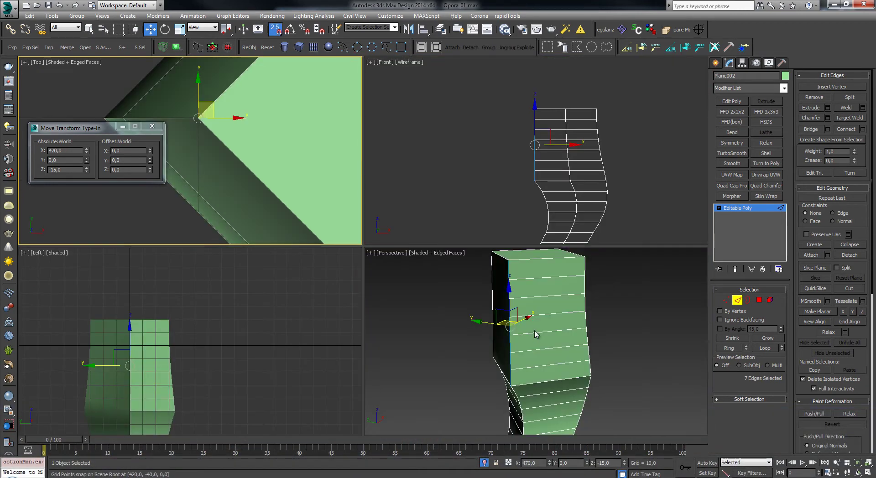
Apply a Symmetry modifier on the X mirror axis to replace the remaining n-gon side with quads, and collapse to Editable Poly.
middle_click(537, 334)
key("alt+w")
left_click(741, 304)
middle_click_drag(431, 248, 453, 259, "alt")
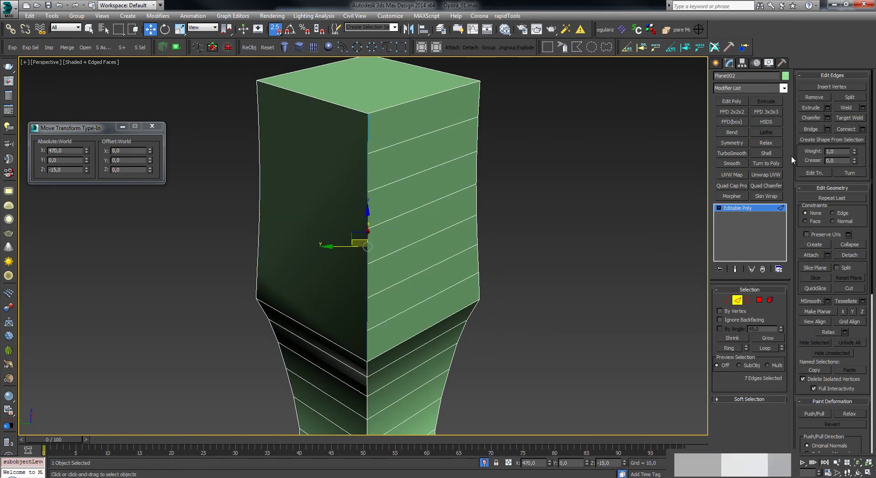
left_click(736, 142)
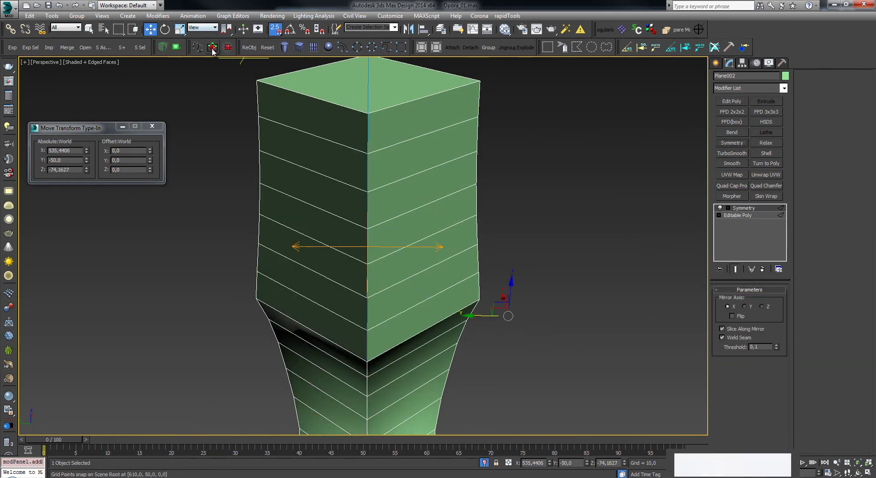
key("ctrl+z")
Remove the diagonal edge that Symmetry left across the support's top face.
middle_click_drag(666, 272, 358, 201, "alt")
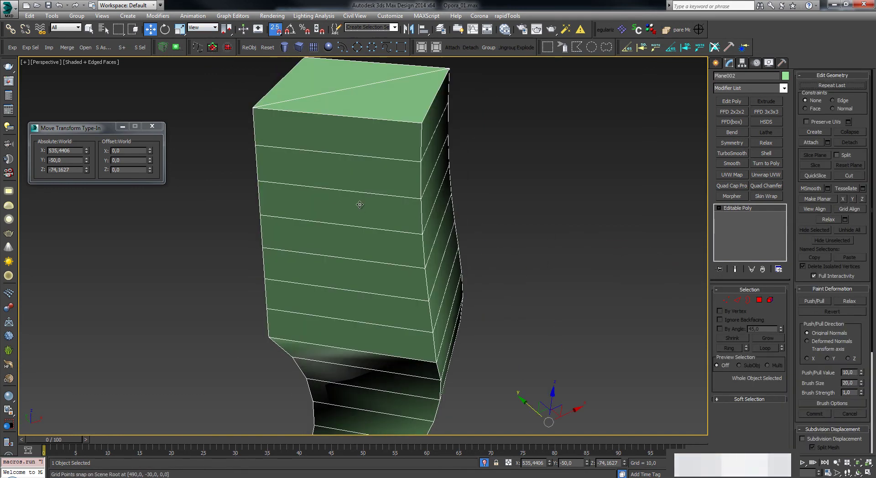
left_click(737, 300)
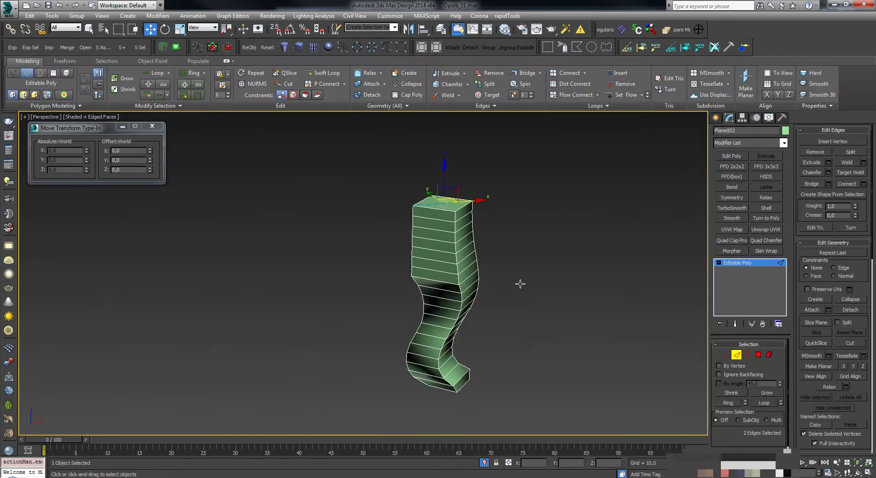
mouse_move(488, 286)
middle_mouse_down("alt")
mouse_move(472, 224)
mouse_move(489, 299)
mouse_move(471, 292)
middle_mouse_up("alt")
left_click(474, 225)
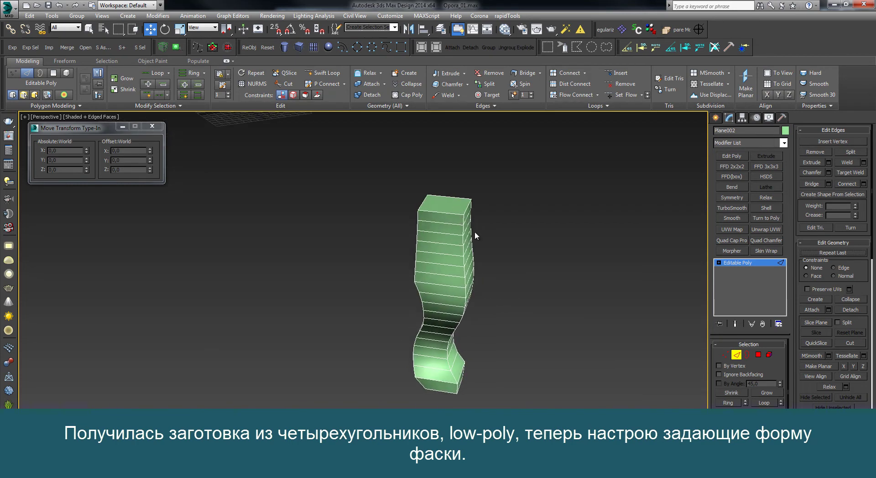
Select the long edge loops running down all the corners of the support.
scroll(469, 233, "up", 5)
left_click(452, 195)
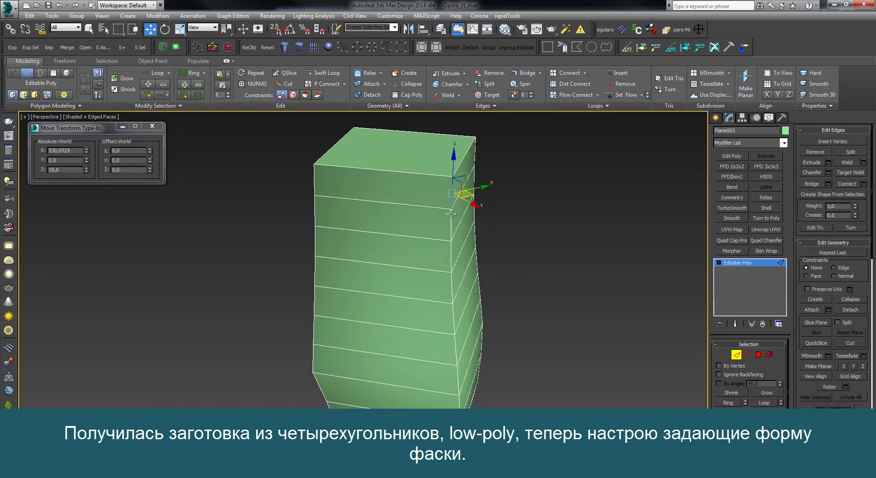
double_click(452, 196)
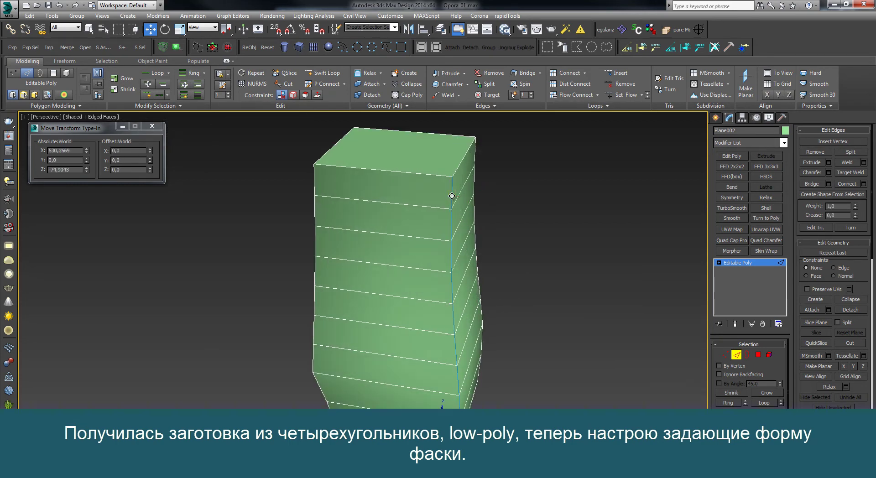
middle_click_drag(315, 205, 388, 224, "alt")
double_click(321, 210, "ctrl")
middle_click_drag(333, 249, 401, 225, "alt")
scroll(293, 258, "down", 3)
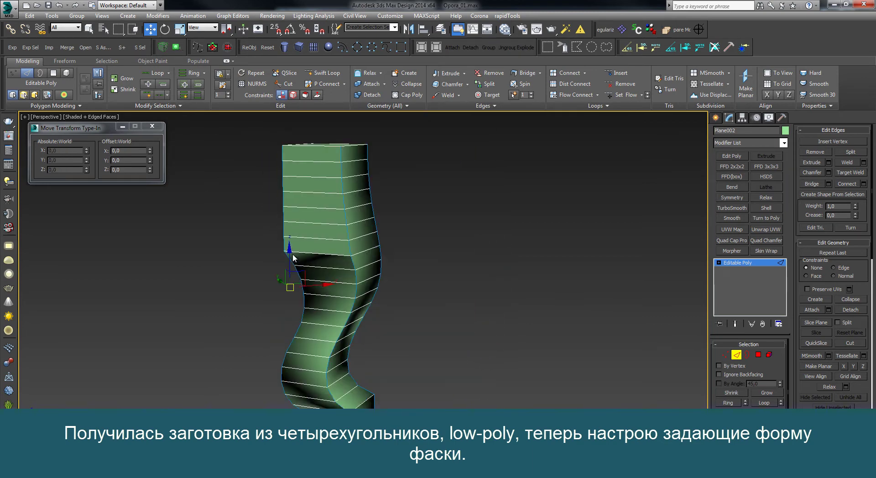
middle_click_drag(293, 258, 268, 228, "alt")
double_click(272, 225, "ctrl")
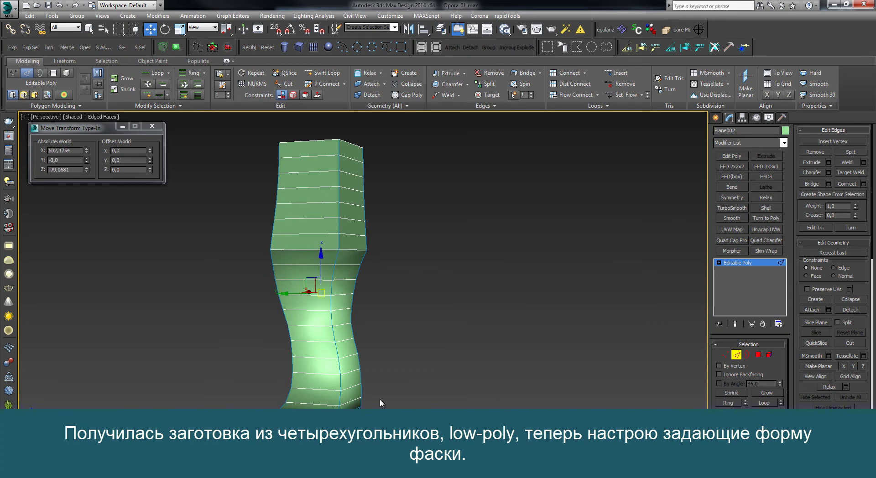
Add the four border edges of the support's top face to the corner edge selection.
middle_click_drag(379, 399, 323, 395, "alt")
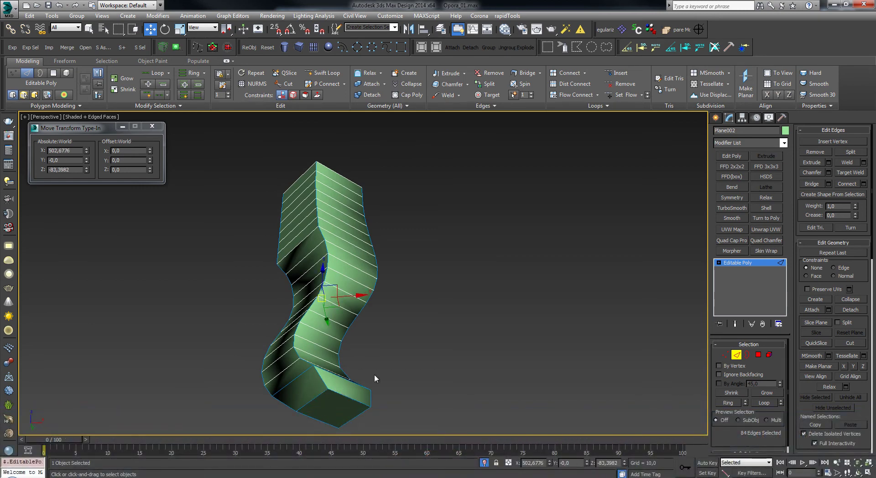
middle_click_drag(376, 379, 368, 254, "alt")
left_click(329, 163, "ctrl")
left_click(291, 164, "ctrl")
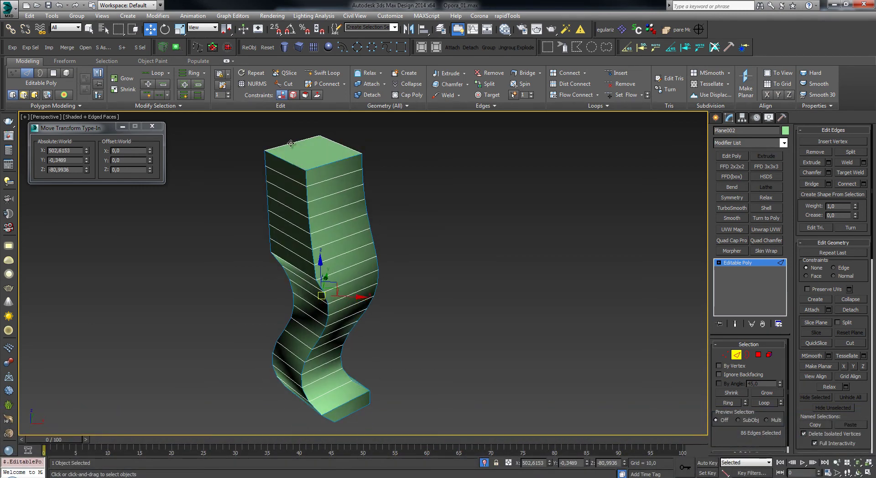
left_click(292, 144, "ctrl")
left_click(344, 146, "ctrl")
middle_click_drag(396, 217, 394, 191, "alt")
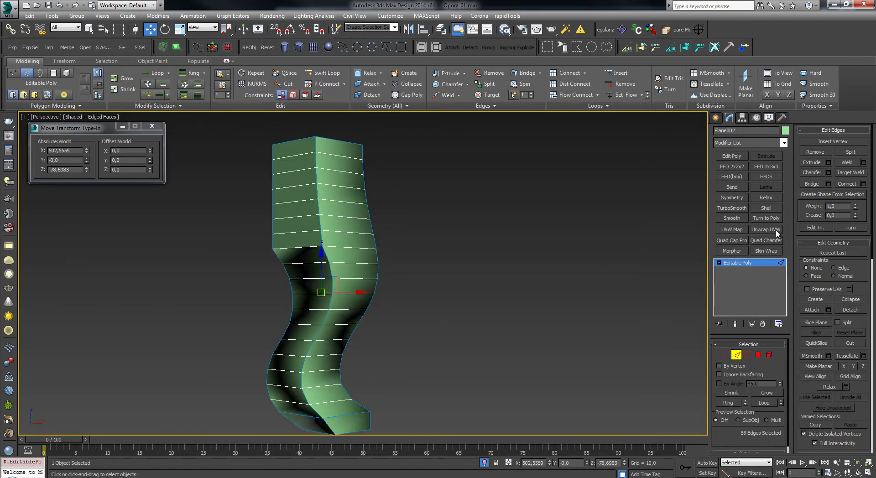
Apply a Quad Chamfer modifier to the selected edges with an amount of 1,5 and 2 iterations.
left_click(767, 240)
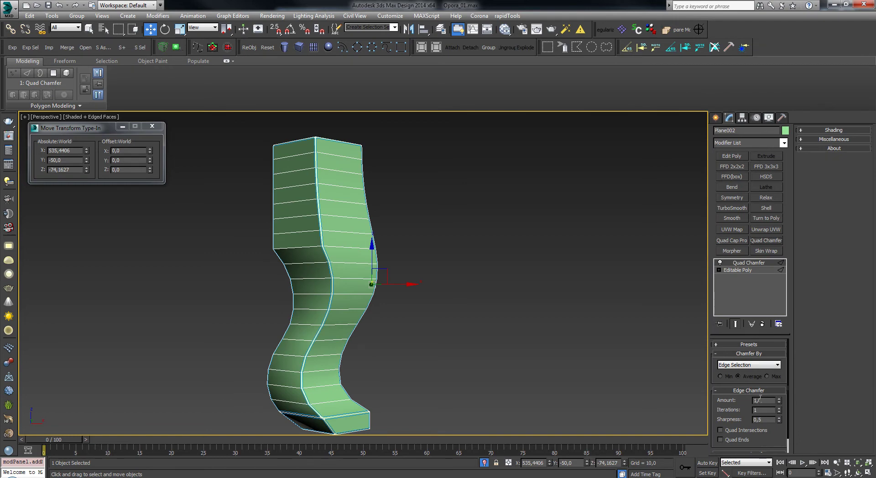
key("Tab")
key("Tab")
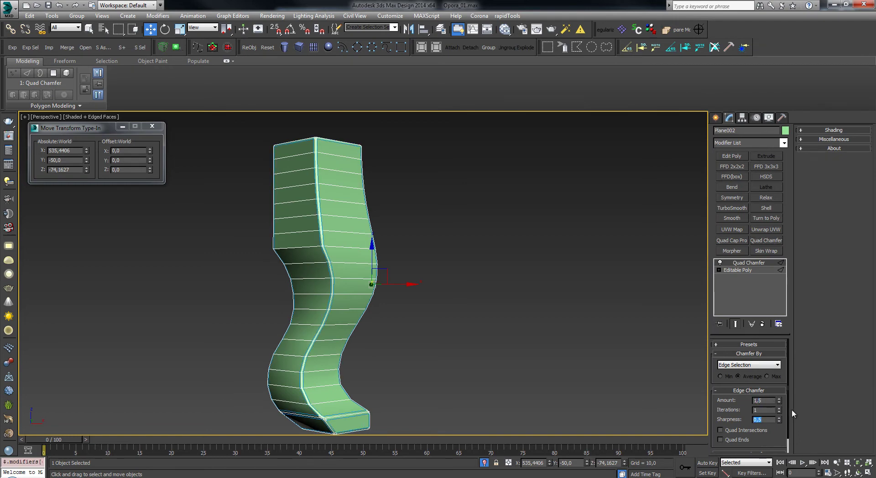
left_click(779, 408)
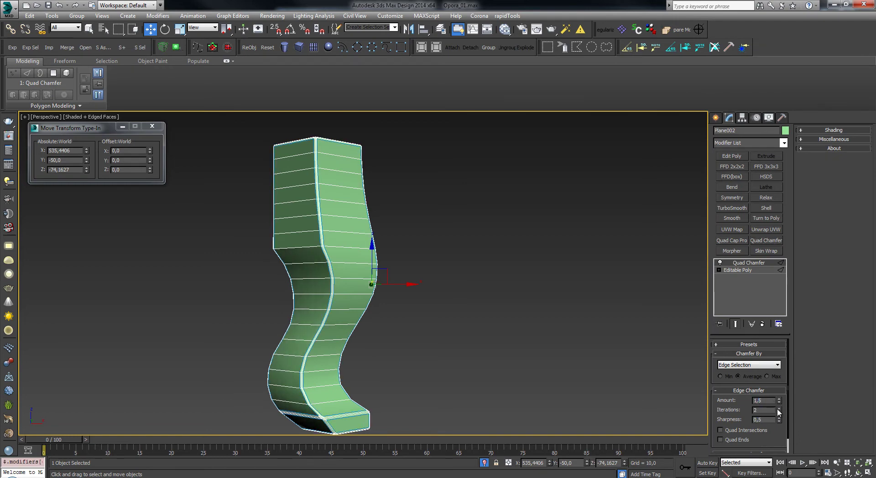
left_click(506, 303)
key("F4")
middle_click_drag(473, 308, 544, 268, "alt")
Apply a TurboSmooth modifier to the chamfered support and show its edged faces.
left_click(346, 215)
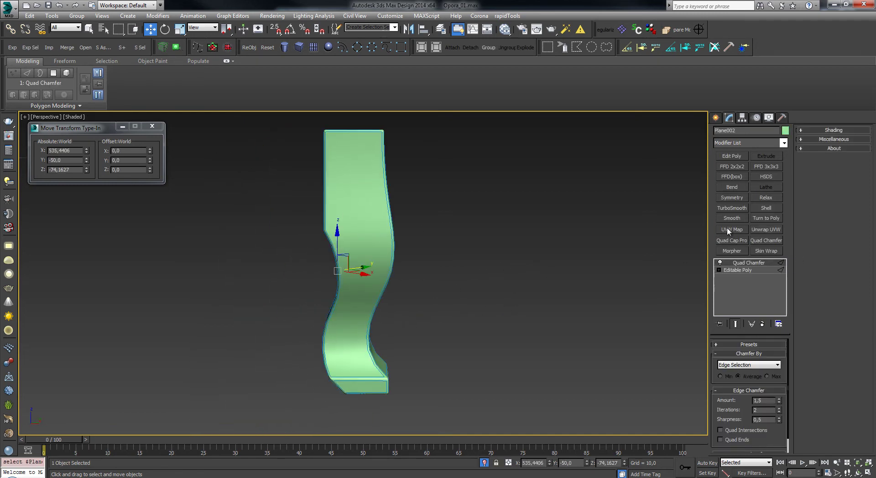
left_click(561, 231)
mouse_move(488, 258)
middle_mouse_down("alt")
mouse_move(459, 267)
mouse_move(579, 257)
middle_mouse_up("alt")
key("F4")
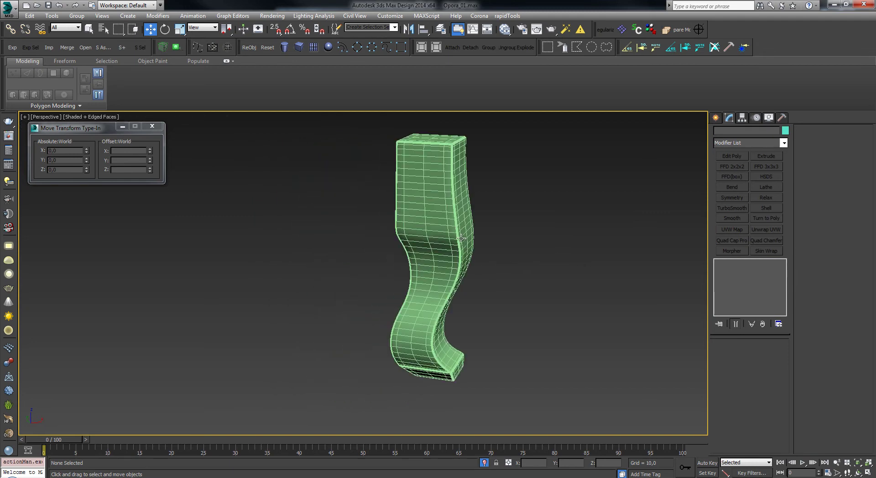
scroll(458, 236, "up", 5)
At the Editable Poly edge level, add the two horizontal crease edges beneath the support's straight upper block to the chamfer selection.
left_click(446, 229)
left_click(743, 271)
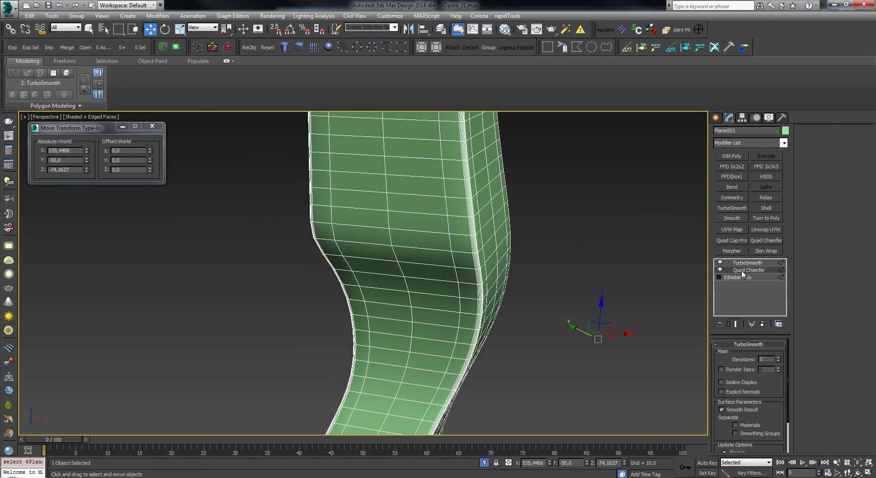
left_click(739, 279)
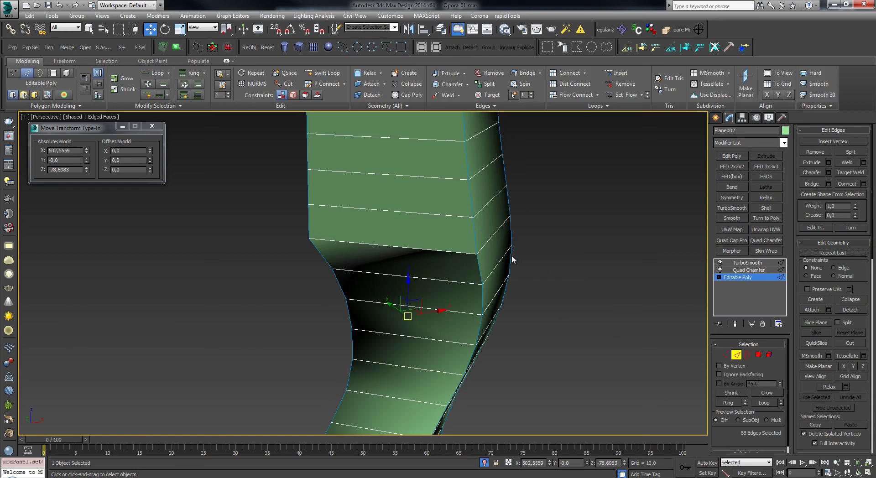
left_click(462, 254)
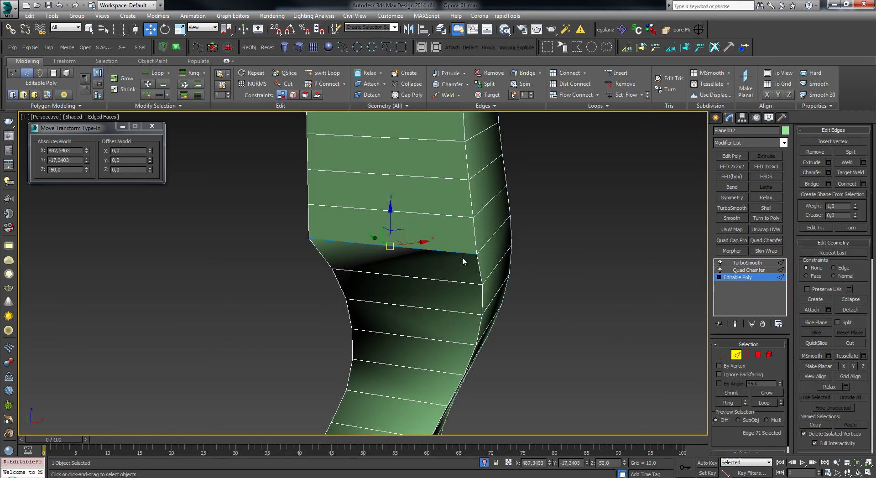
middle_click_drag(404, 256, 475, 251, "alt")
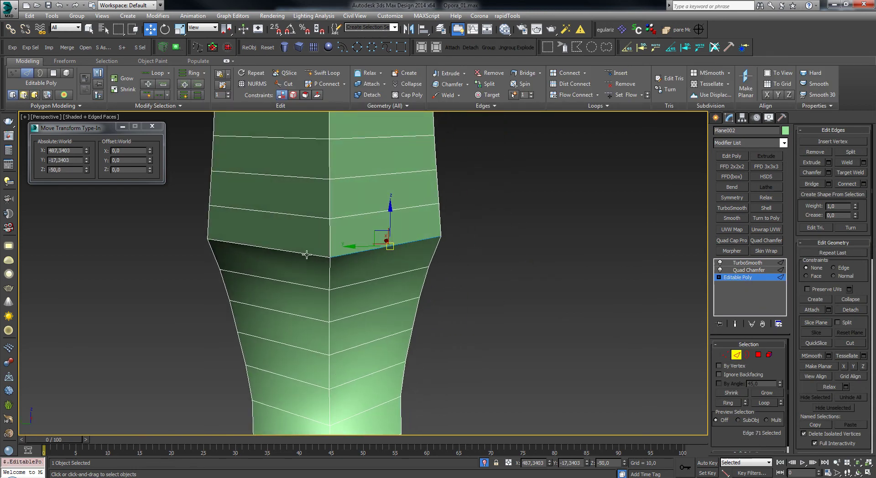
left_click(307, 254, "ctrl")
key("ctrl+z")
key("ctrl+z")
left_click(321, 256, "ctrl")
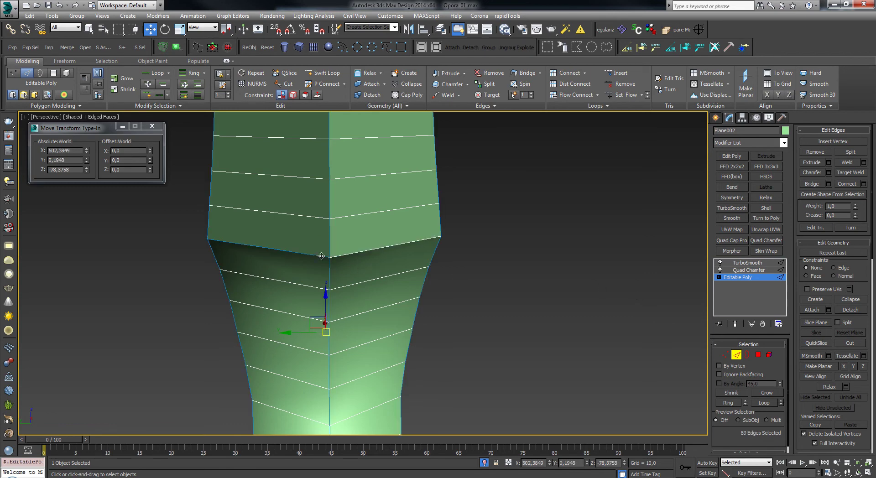
left_click(355, 255, "ctrl")
middle_click_drag(507, 273, 434, 272, "alt")
left_click(412, 252, "ctrl")
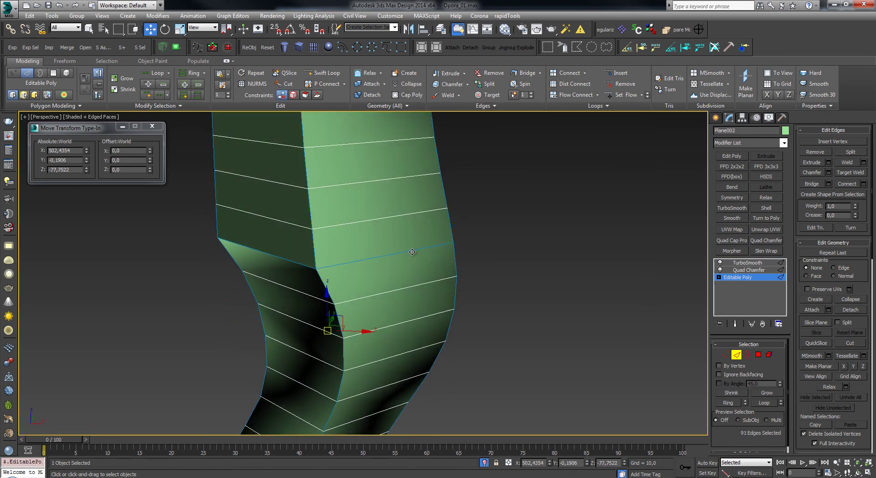
left_click(413, 254, "ctrl")
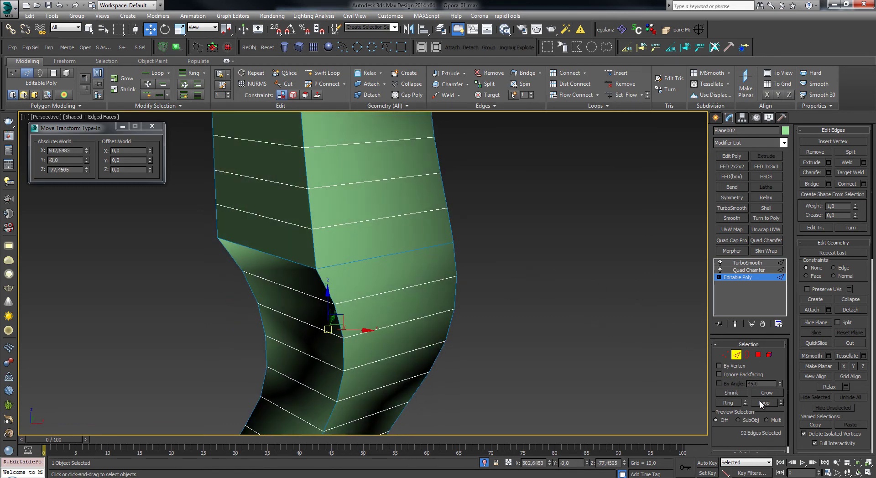
left_click(402, 252, "alt")
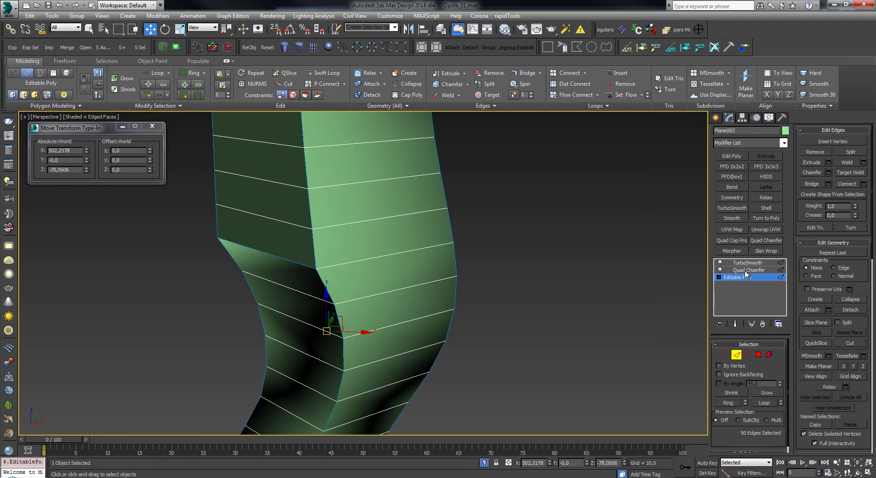
Show the end result of the whole modifier stack in plain shading and check the chamfered crease.
left_click(734, 324)
key("F4")
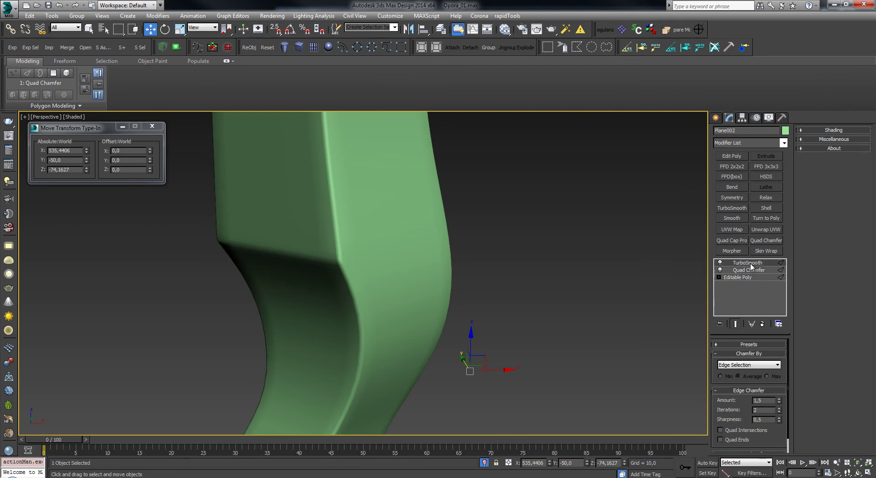
left_click(542, 261)
scroll(543, 257, "down", 5)
middle_click_drag(570, 274, 507, 270, "alt")
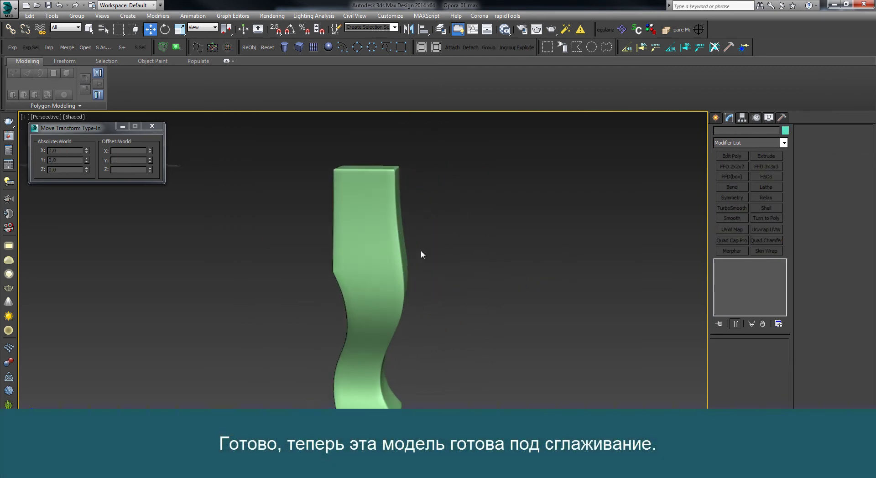
Set the support's TurboSmooth iterations to 2.
left_click(395, 246)
left_click(778, 358)
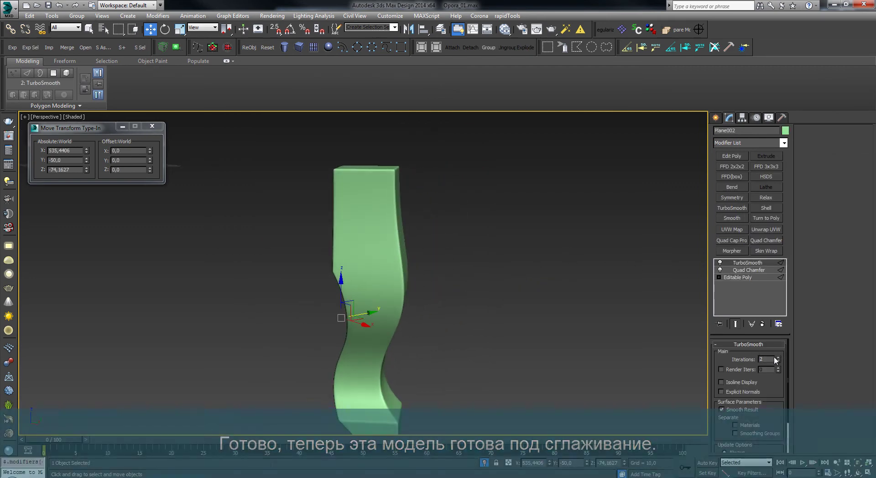
left_click(553, 262)
scroll(553, 261, "down", 4)
middle_click_drag(553, 261, 579, 258, "alt")
scroll(513, 301, "up", 5)
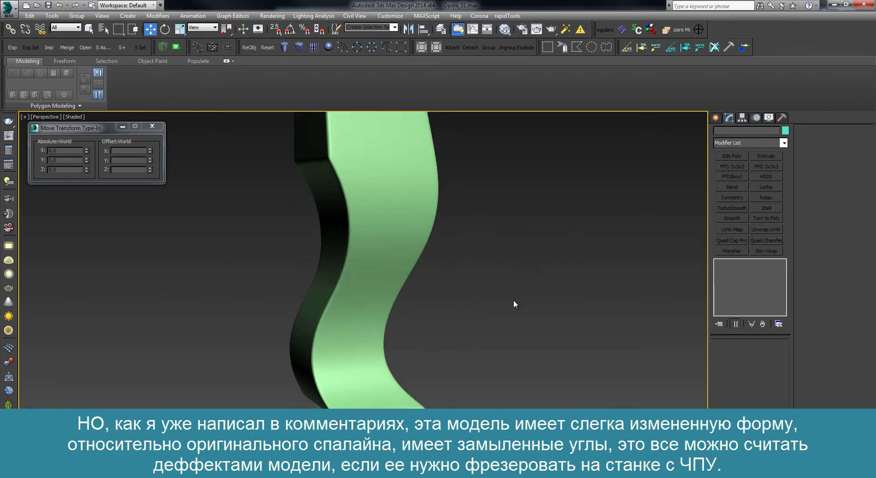
Examine the smoothed support's mesh and corners from several sides with edged faces shown.
key("F4")
scroll(488, 300, "down", 4)
middle_click_drag(469, 256, 503, 265, "alt")
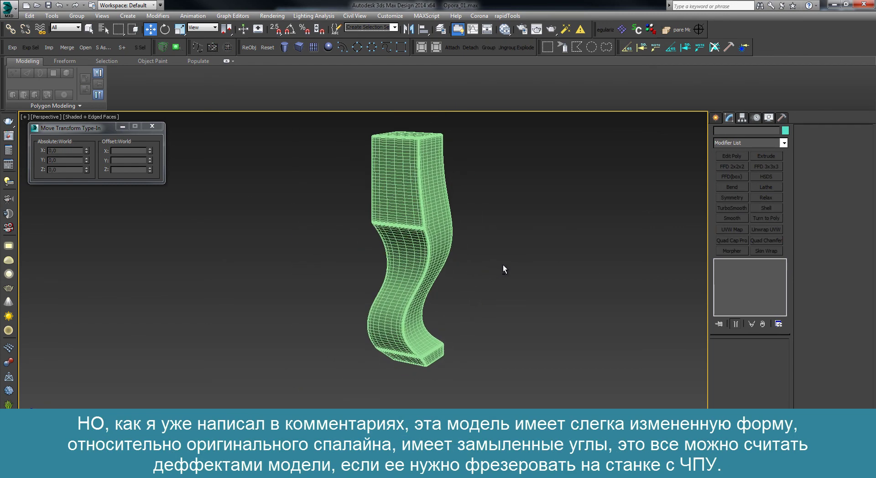
scroll(431, 232, "up", 4)
left_click(431, 232)
middle_click_drag(431, 232, 324, 233, "alt")
scroll(338, 235, "down", 4)
middle_click_drag(388, 239, 345, 257, "alt")
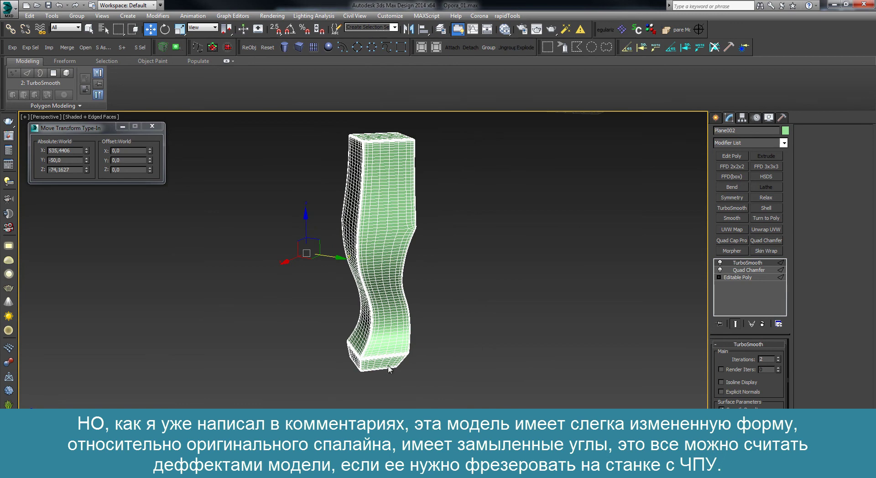